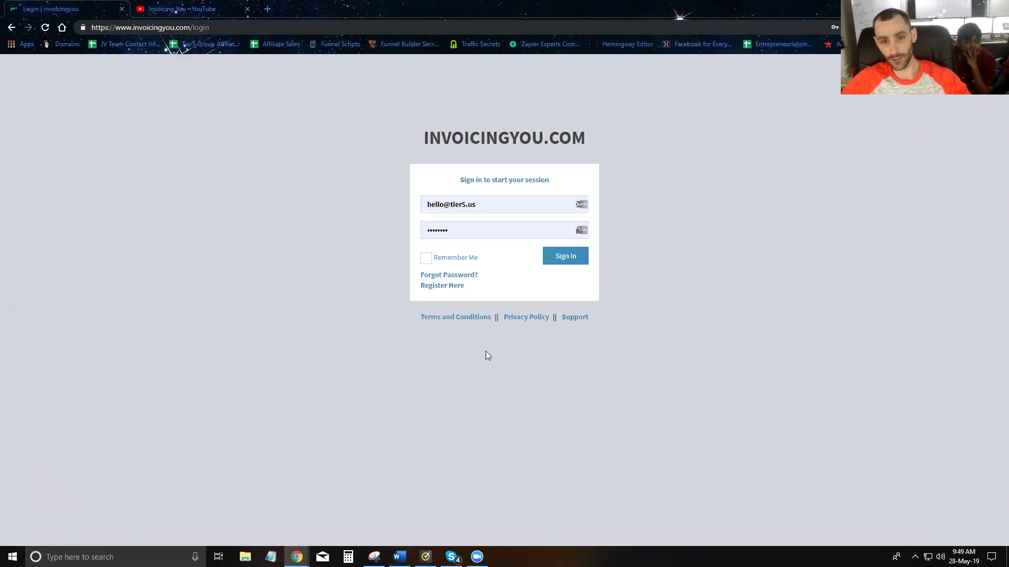
# - Change the e-mail to the training account's address and attempt to sign in
pyautogui.doubleClick(442, 205)
pyautogui.write('trainin')
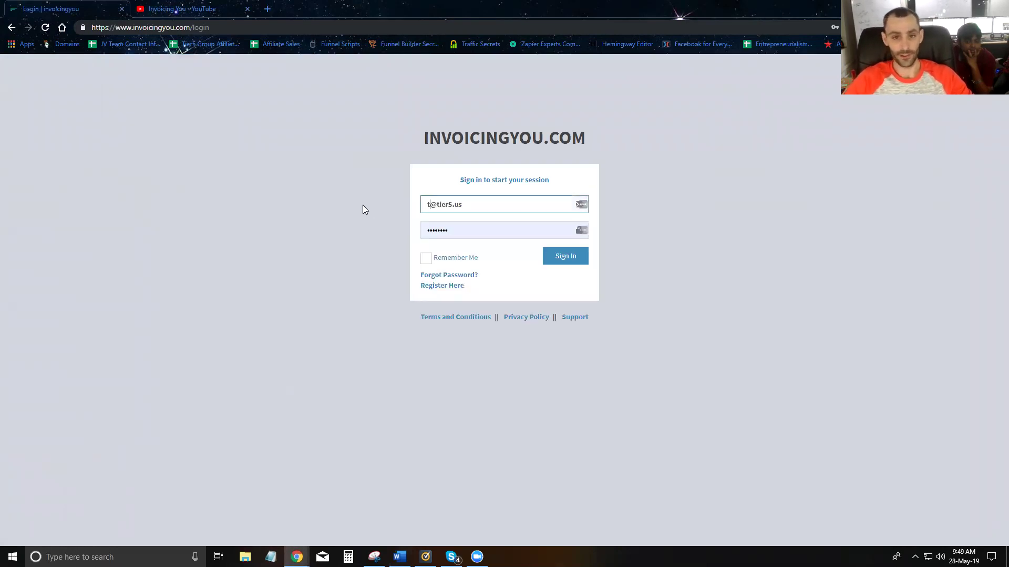
pyautogui.write('g')
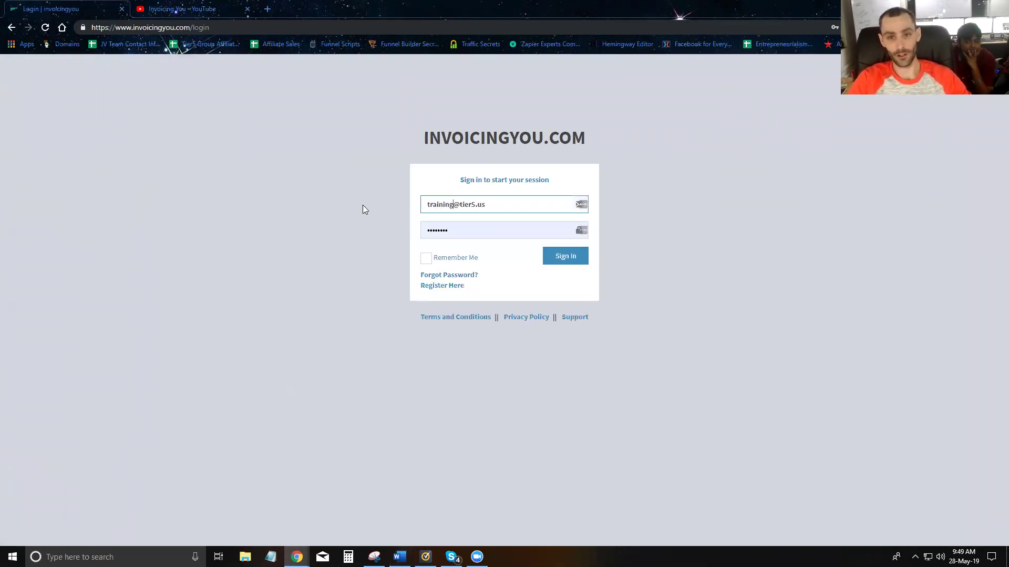
pyautogui.press('Return')
# - Correct the e-mail again, re-enter the account password and sign in
pyautogui.doubleClick(441, 243)
pyautogui.write('training')
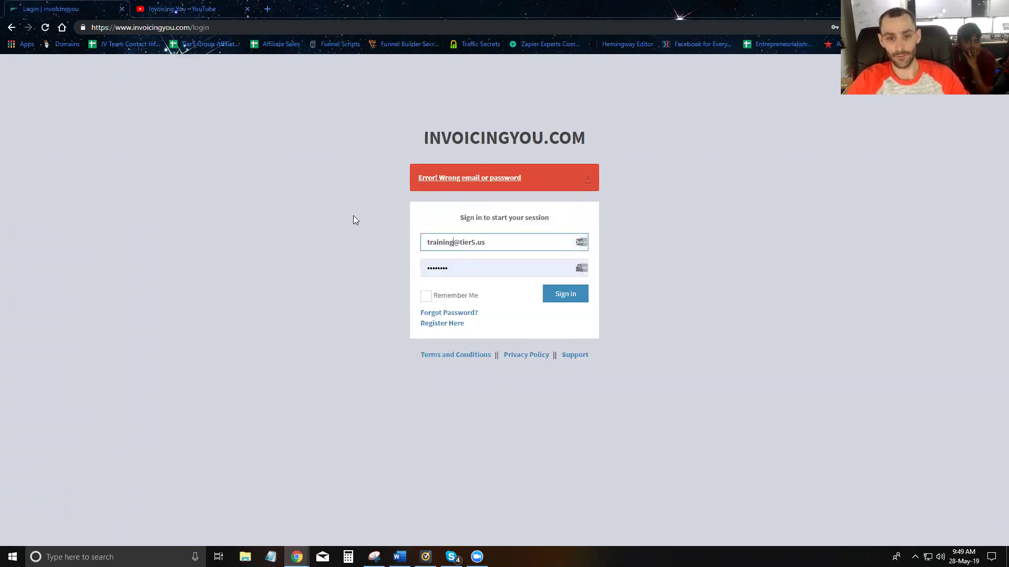
pyautogui.click(432, 269)
pyautogui.hotkey('ctrl', 'a')
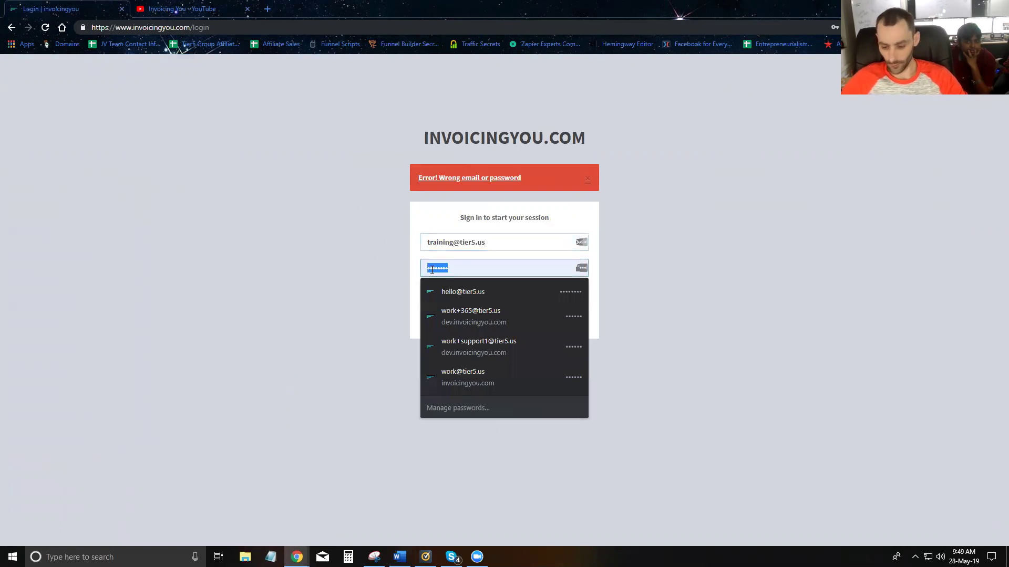
pyautogui.write('••••')
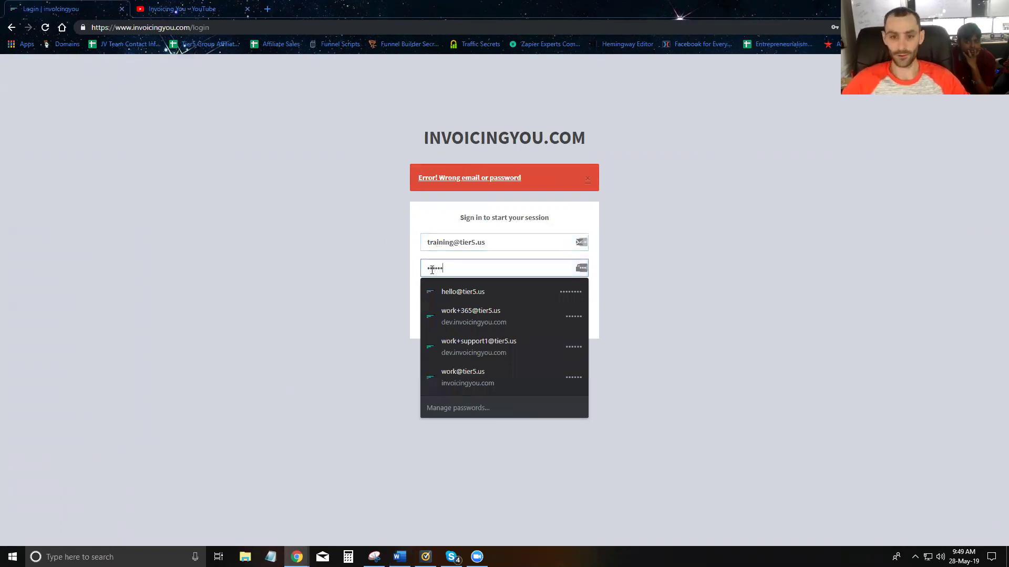
pyautogui.click(561, 294)
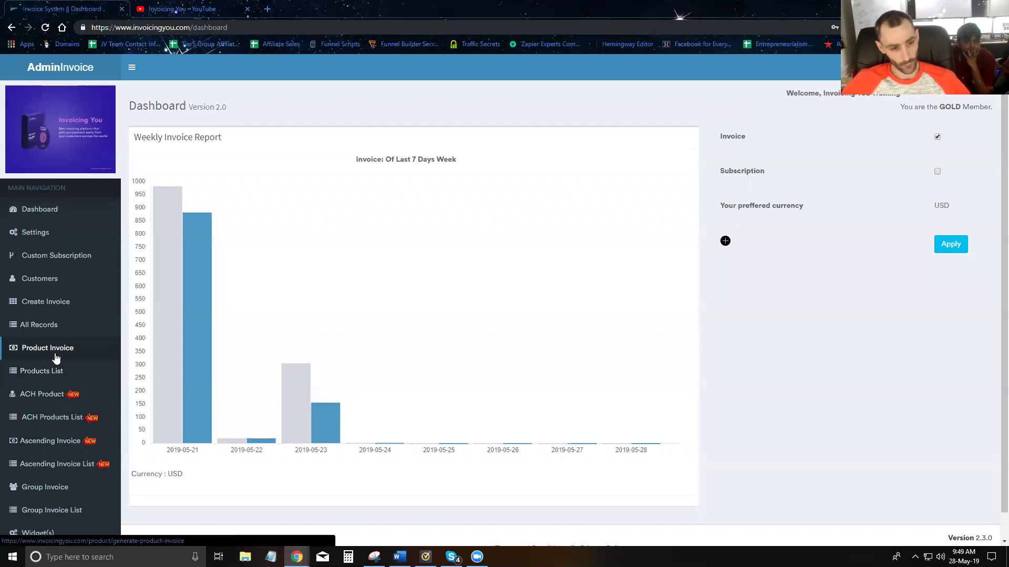
# - Open the empty Create Group invoice form from the sidebar's Group Invoice entry
pyautogui.scroll(-1, 61, 420)
pyautogui.click(44, 460)
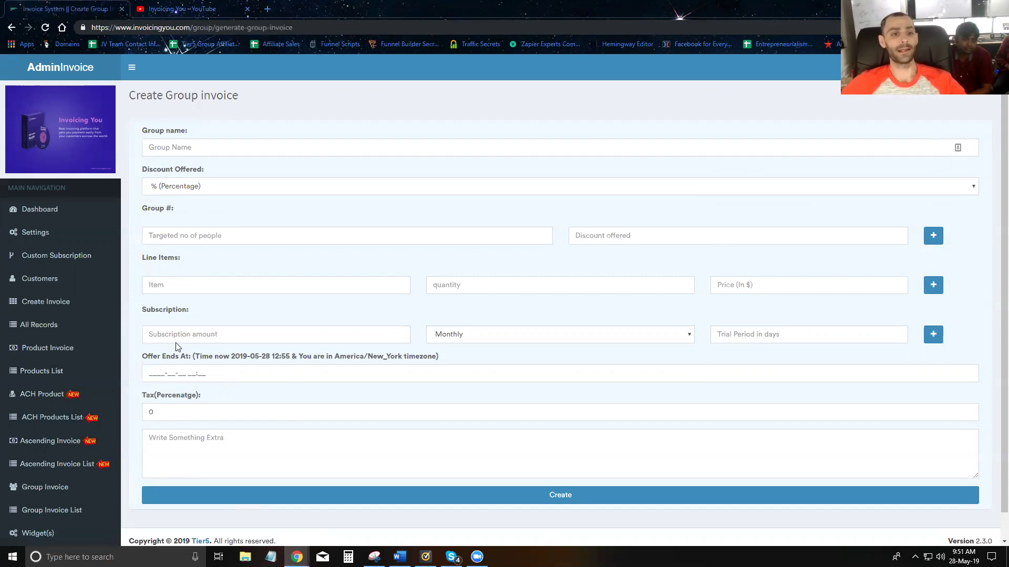
pyautogui.click(212, 142)
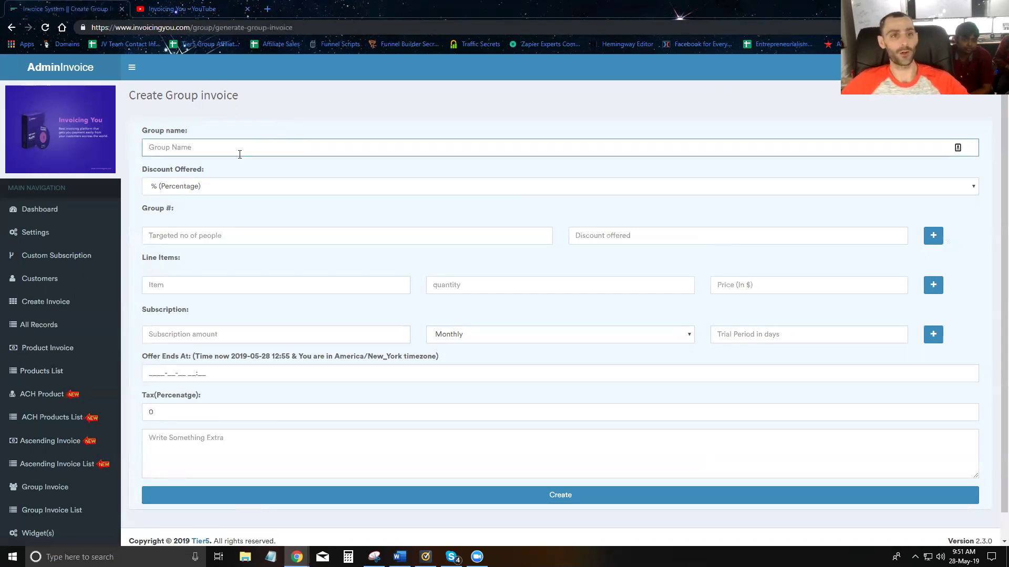
# - Name the group 'Test Group', use $ (In Dollar) discounts, and set the first tier to 10 off for 2 people
pyautogui.write('T')
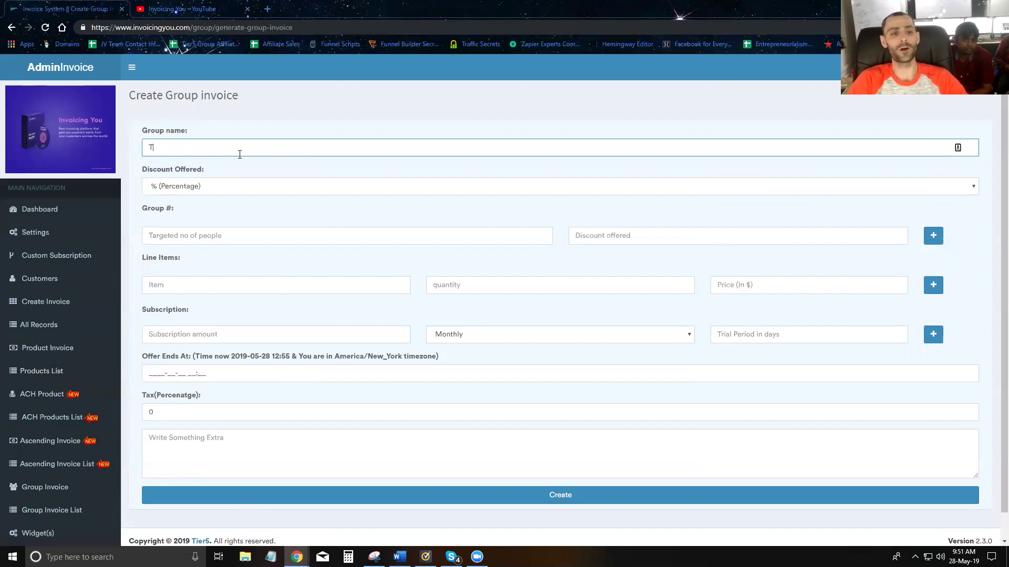
pyautogui.write('est Group')
pyautogui.press('Tab')
pyautogui.click(212, 190)
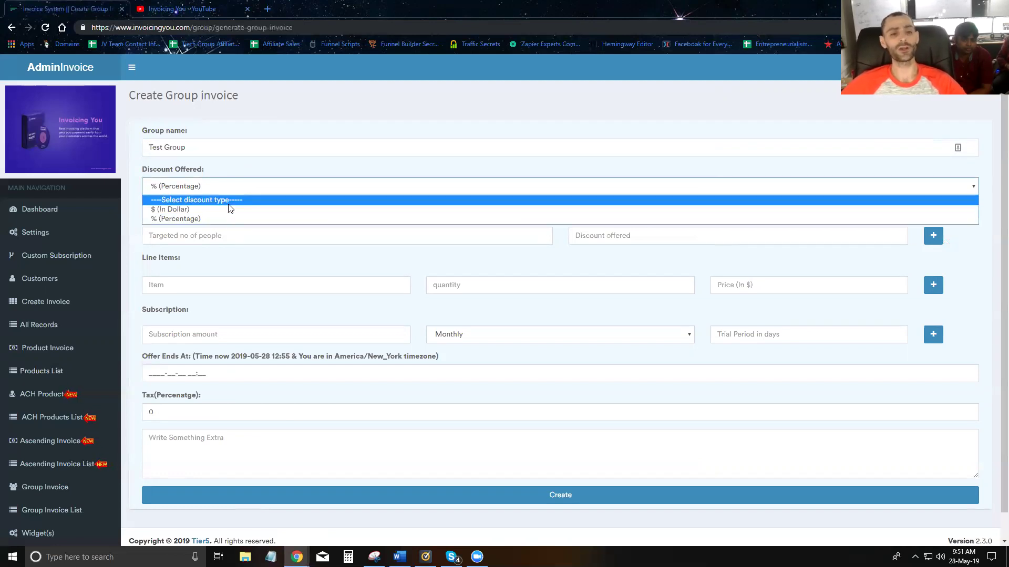
pyautogui.click(224, 208)
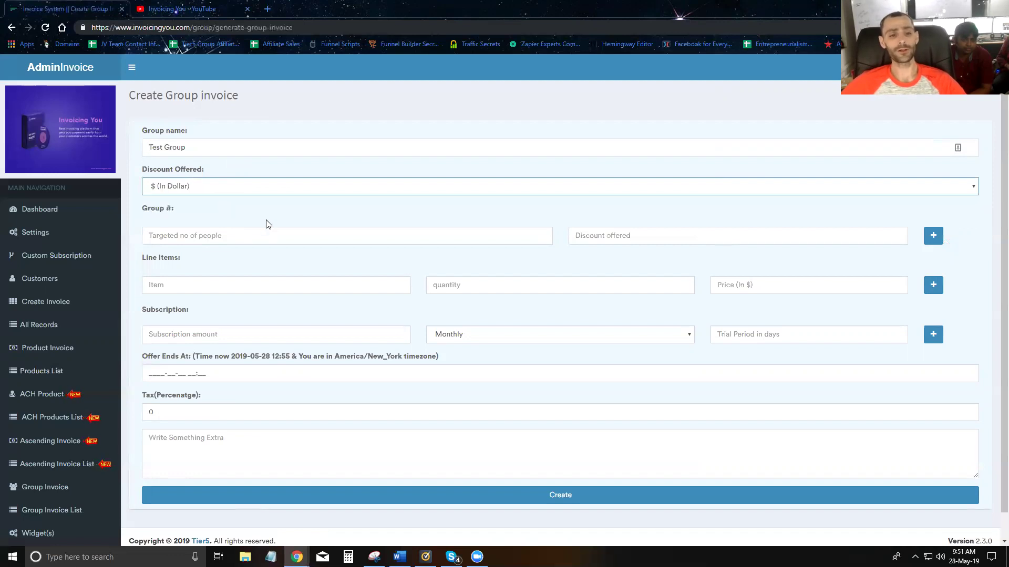
pyautogui.click(213, 240)
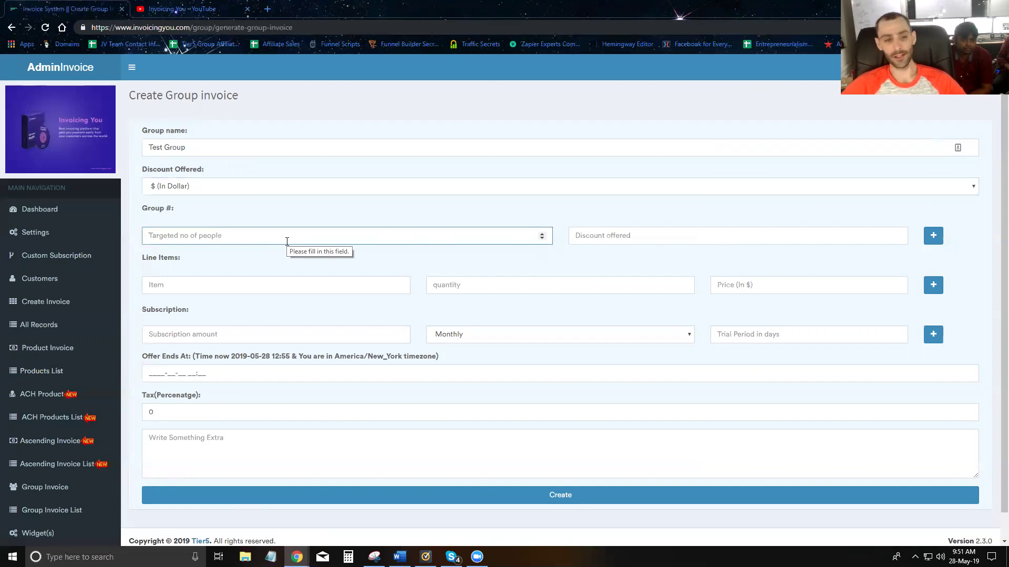
pyautogui.write('2')
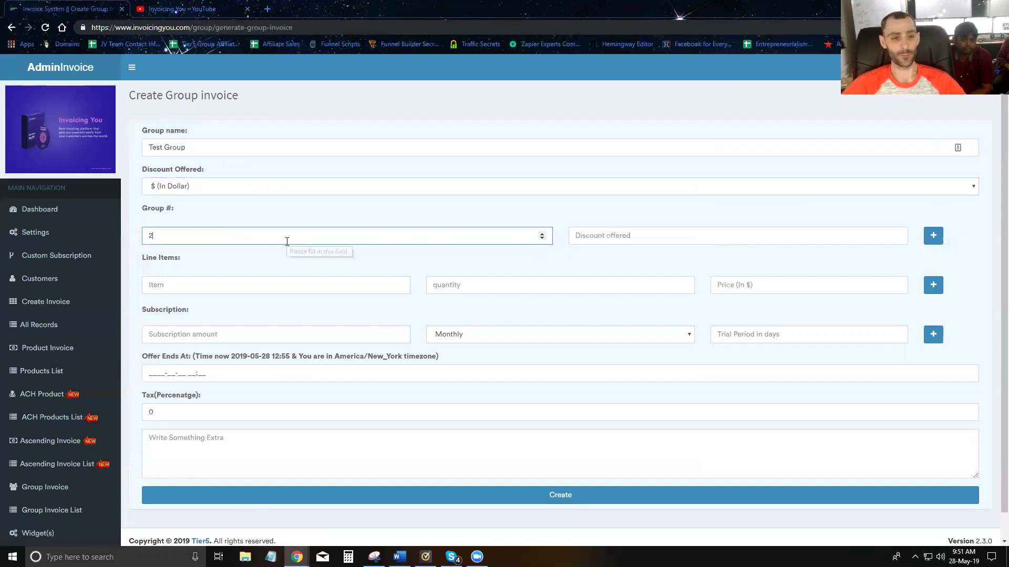
pyautogui.click(596, 240)
pyautogui.write('10')
pyautogui.click(465, 215)
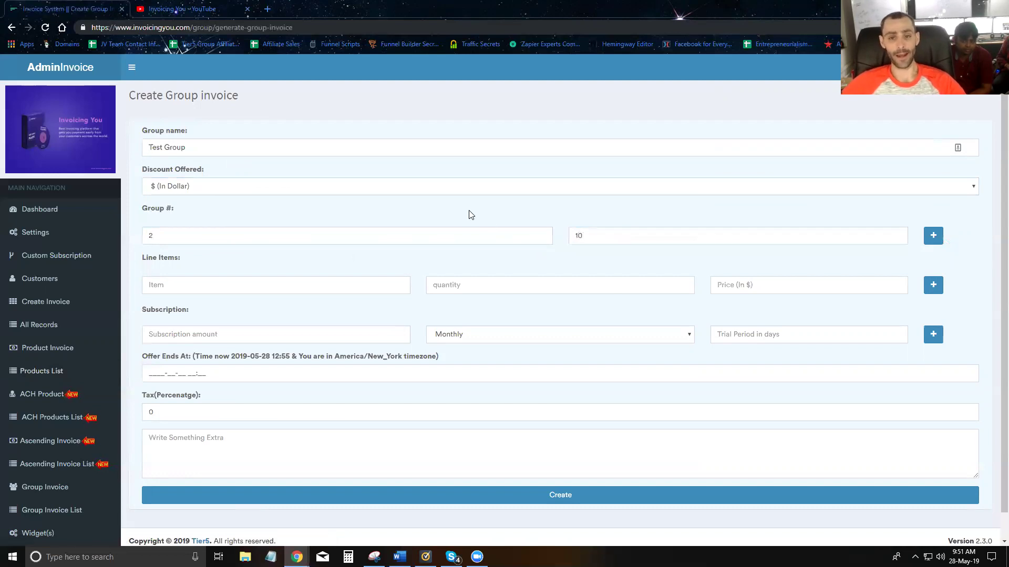
# - Add two more discount tiers: 15 off for 3 people and 25 off for 5 people
pyautogui.click(933, 236)
pyautogui.click(307, 255)
pyautogui.write('3')
pyautogui.click(600, 257)
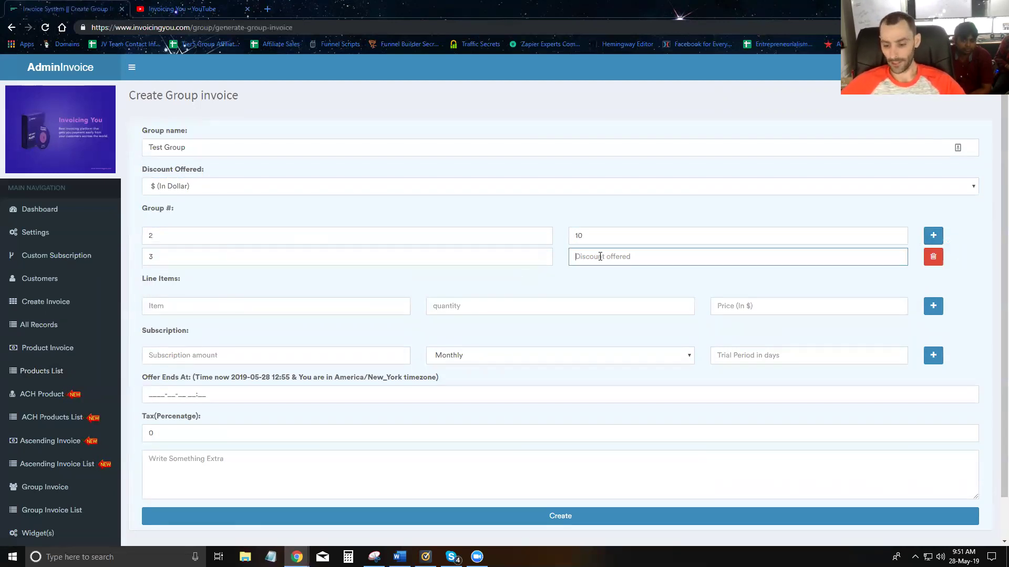
pyautogui.write('15')
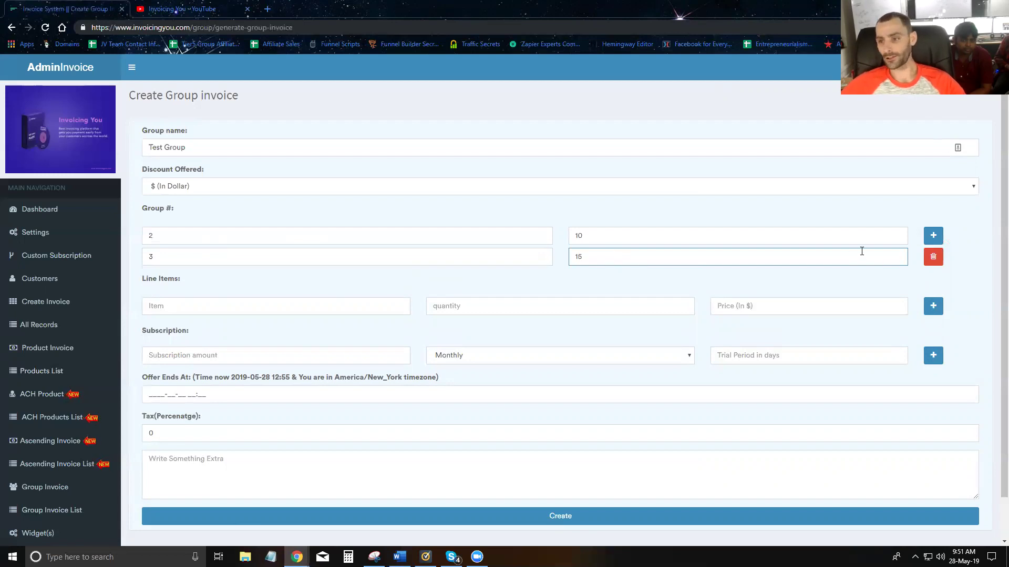
pyautogui.click(930, 236)
pyautogui.click(254, 272)
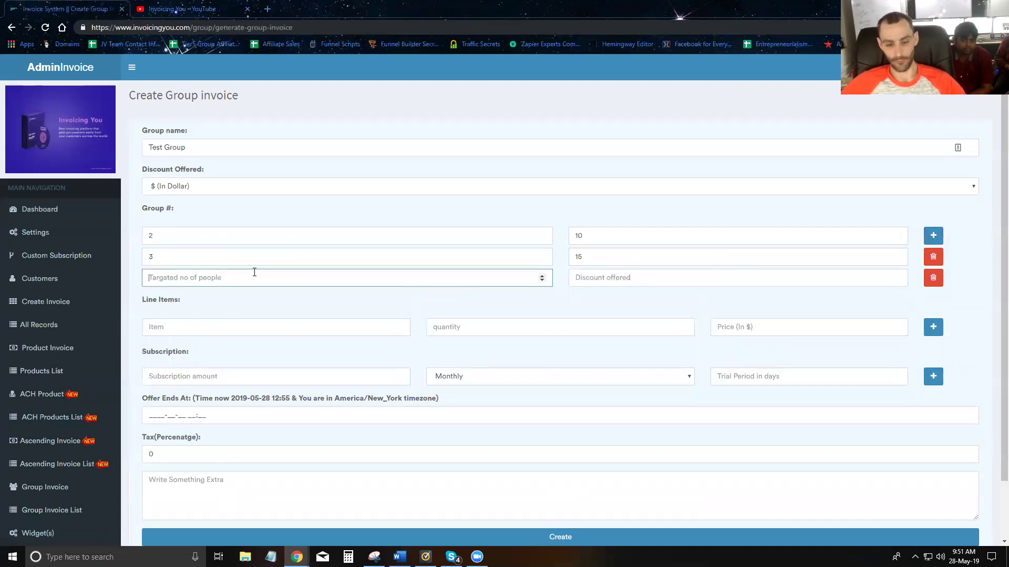
pyautogui.write('5')
pyautogui.click(618, 277)
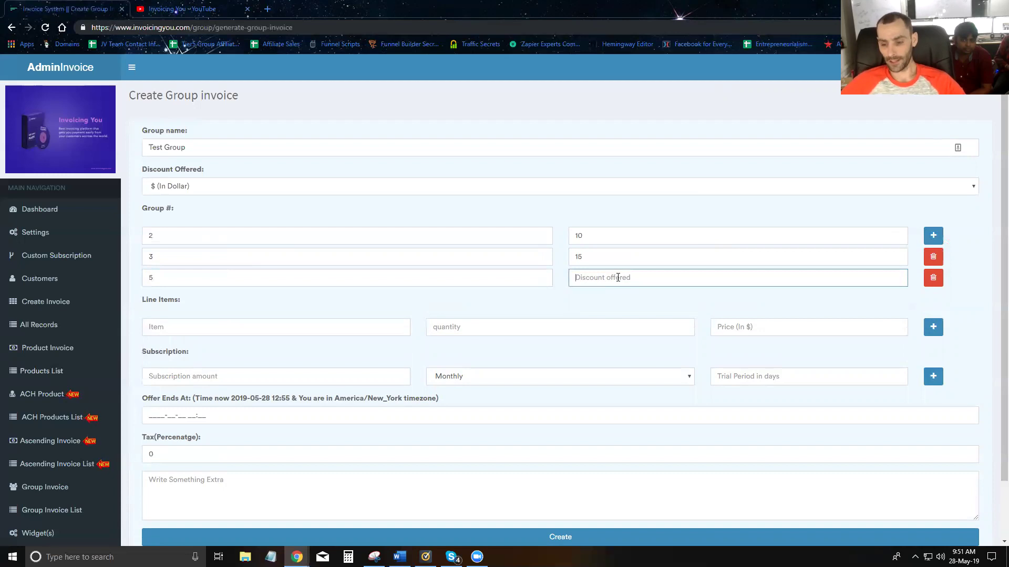
pyautogui.write('25')
pyautogui.click(515, 311)
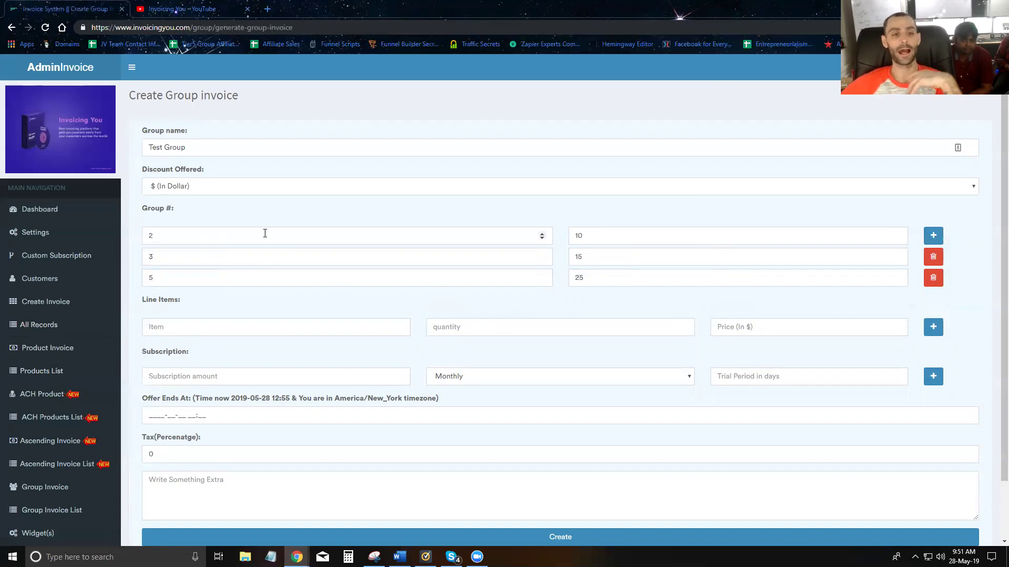
# - Re-enter 2 as the first tier's head count
pyautogui.moveTo(202, 233); pyautogui.dragTo(133, 234)
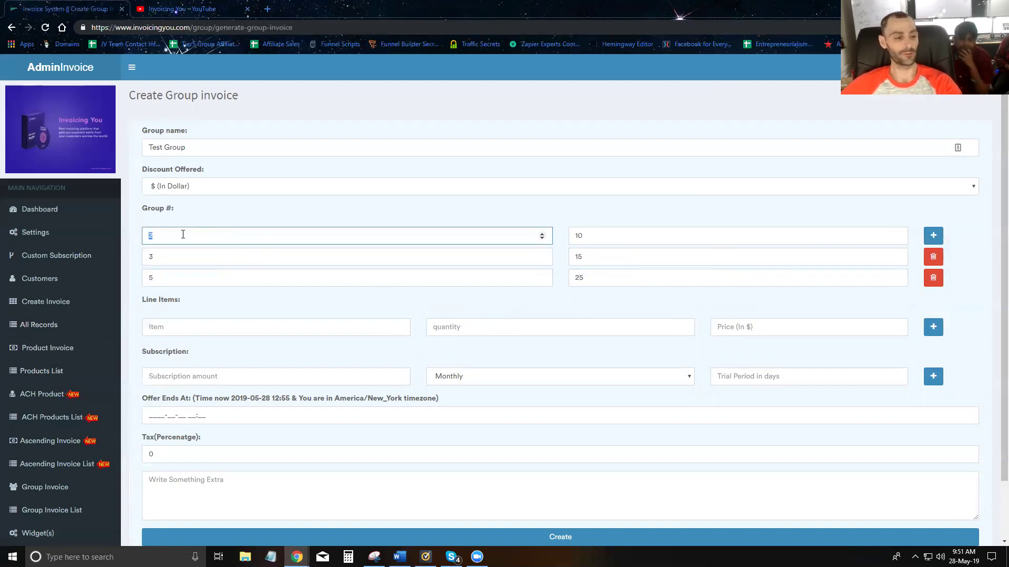
pyautogui.write('2')
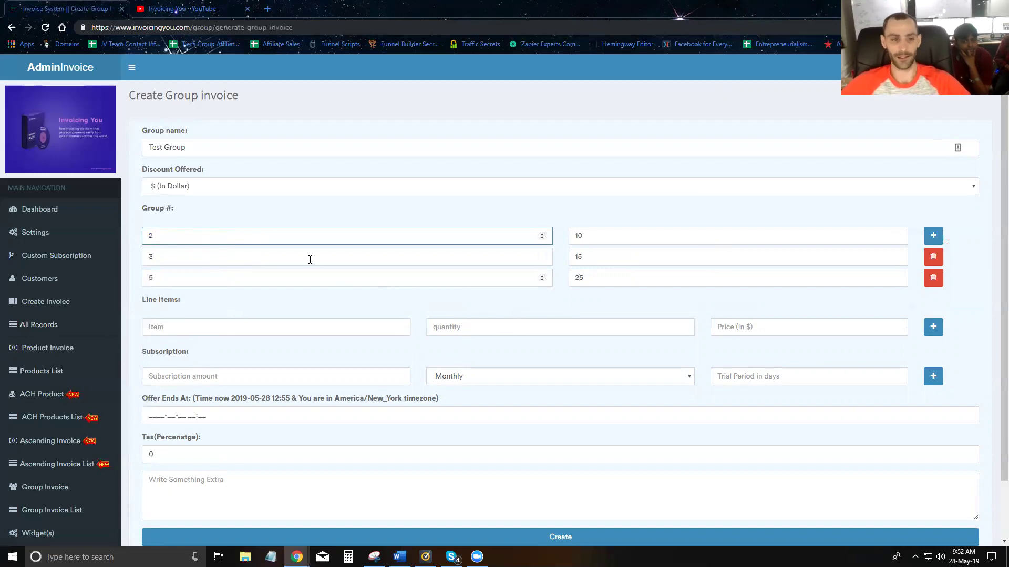
pyautogui.click(227, 326)
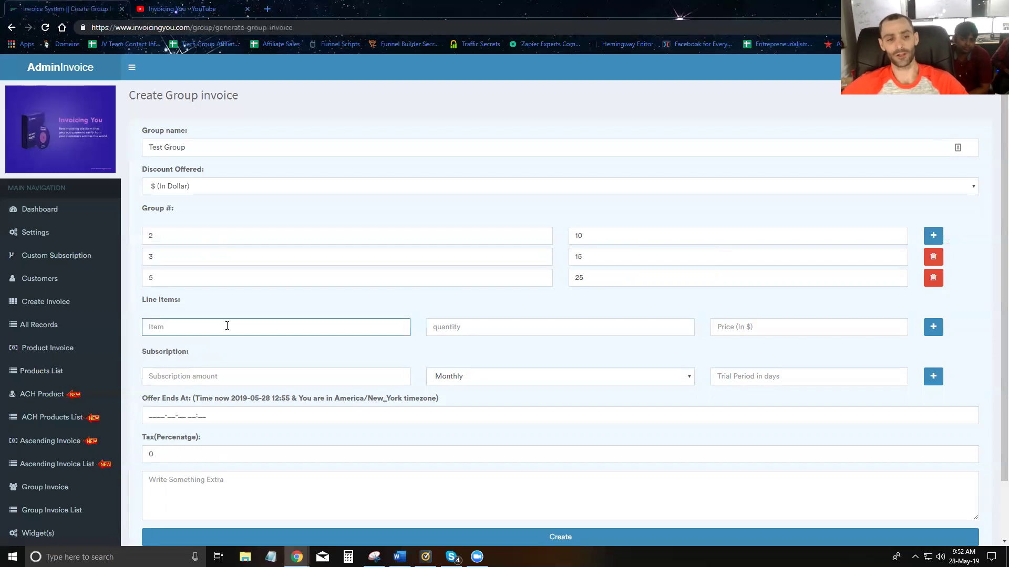
pyautogui.write('Test')
pyautogui.press('Tab')
pyautogui.write('1')
pyautogui.press('Tab')
pyautogui.write('1')
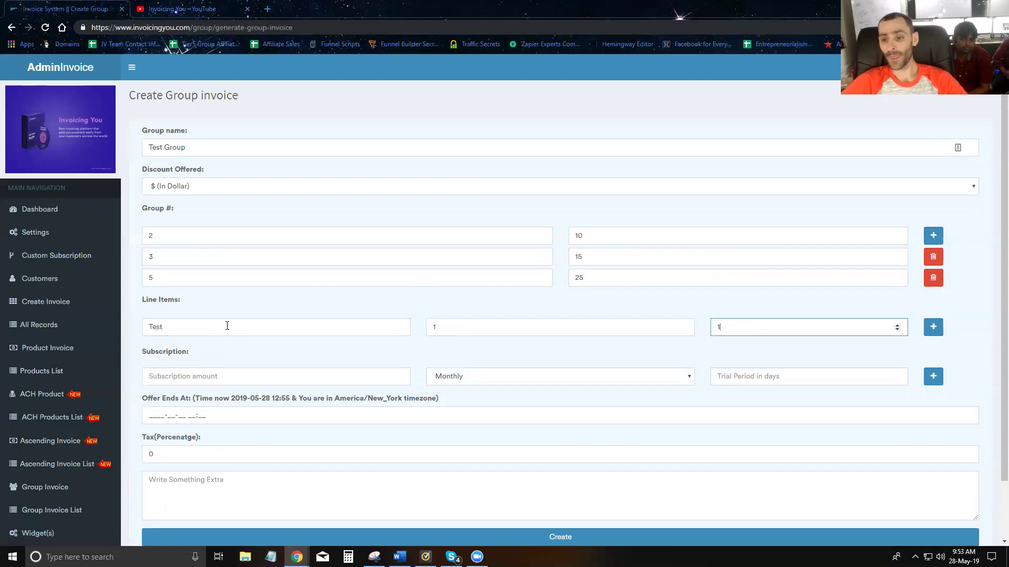
pyautogui.click(480, 311)
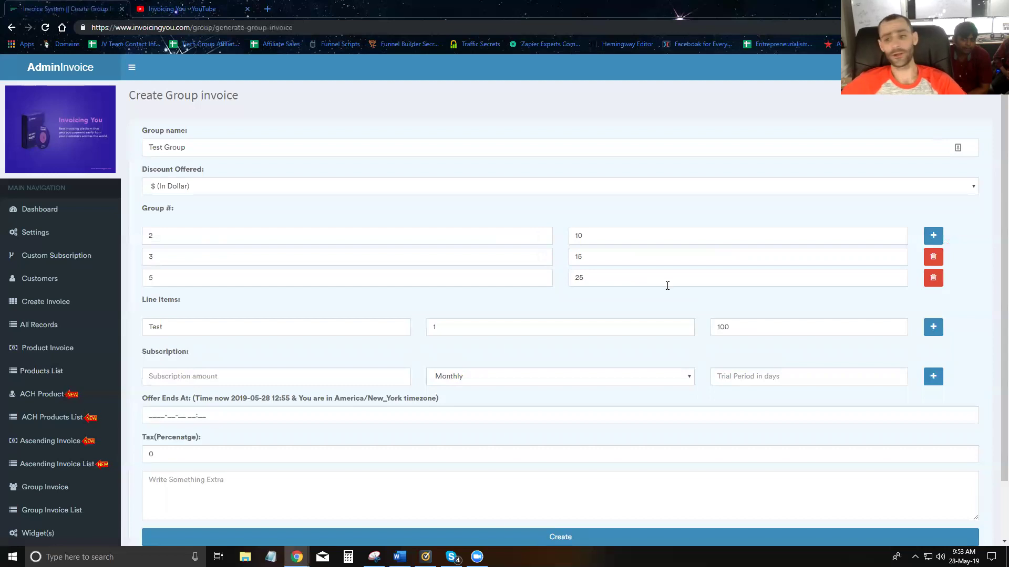
pyautogui.click(744, 327)
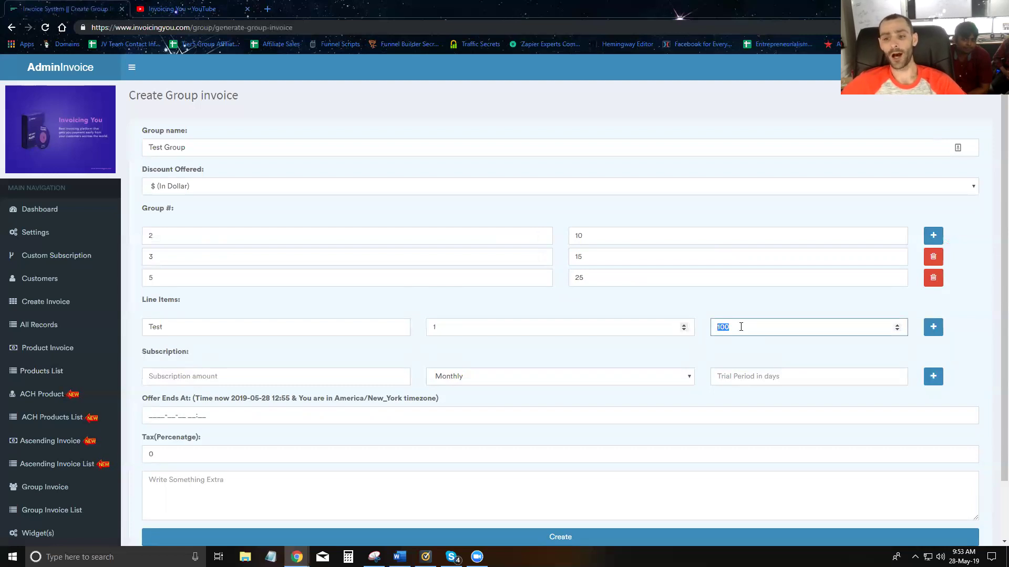
pyautogui.moveTo(741, 329); pyautogui.dragTo(683, 329)
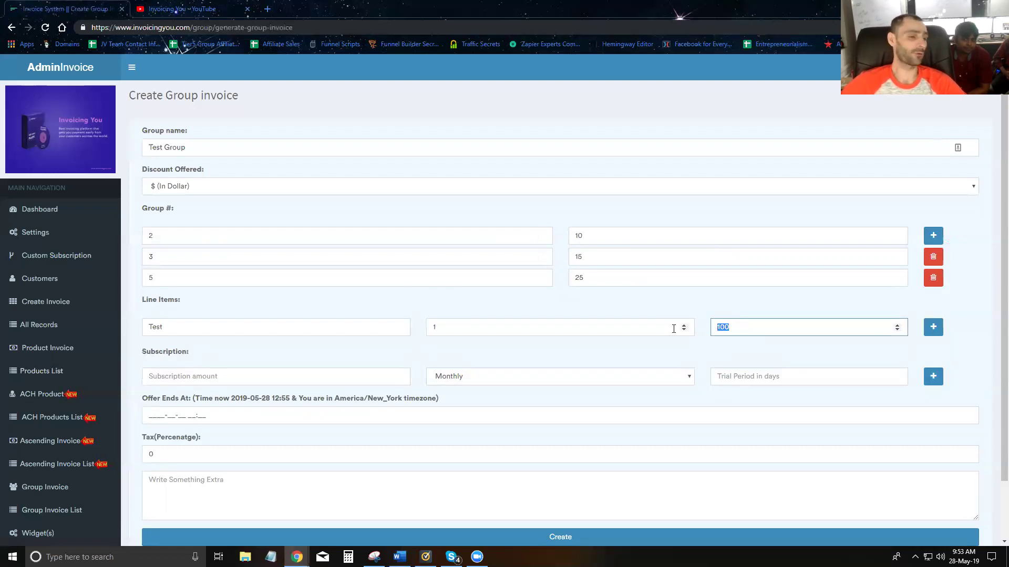
pyautogui.moveTo(592, 279); pyautogui.dragTo(560, 282)
pyautogui.click(604, 283)
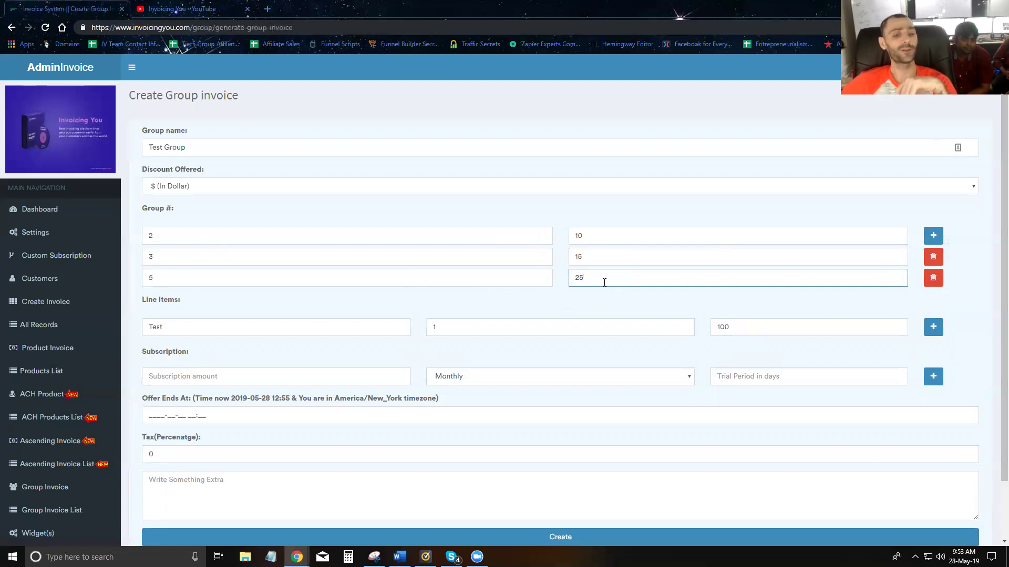
pyautogui.moveTo(731, 331); pyautogui.dragTo(683, 327)
pyautogui.moveTo(637, 277); pyautogui.dragTo(533, 273)
pyautogui.click(606, 297)
pyautogui.moveTo(191, 278); pyautogui.dragTo(132, 282)
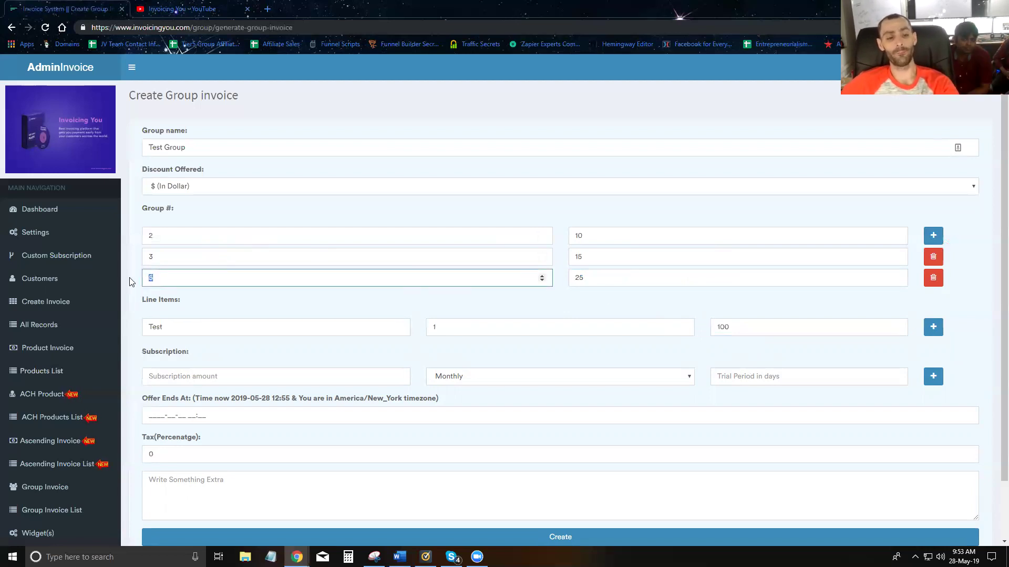
pyautogui.click(444, 317)
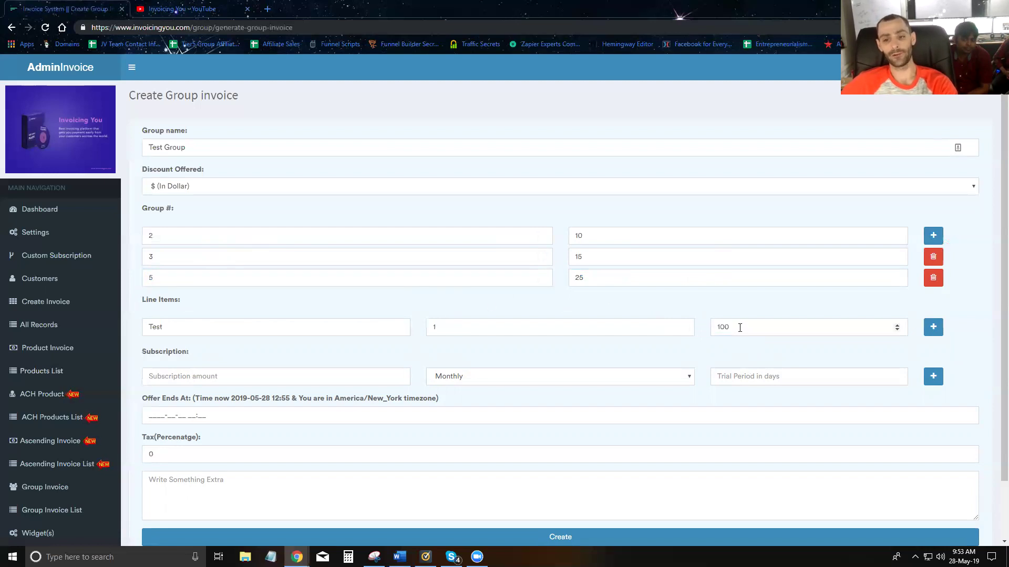
pyautogui.moveTo(718, 329); pyautogui.dragTo(626, 307)
pyautogui.moveTo(588, 276); pyautogui.dragTo(565, 280)
pyautogui.click(544, 307)
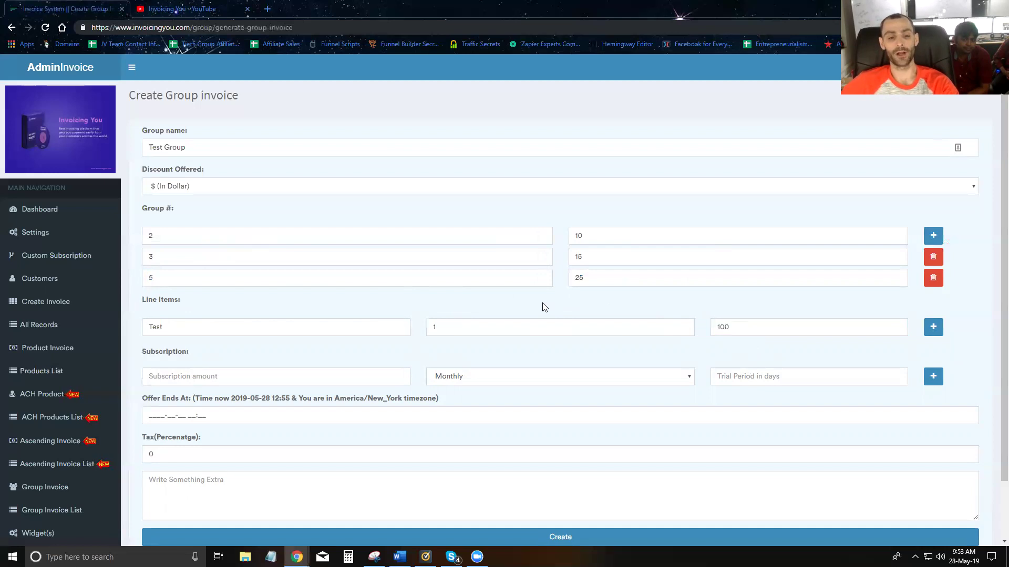
pyautogui.click(242, 371)
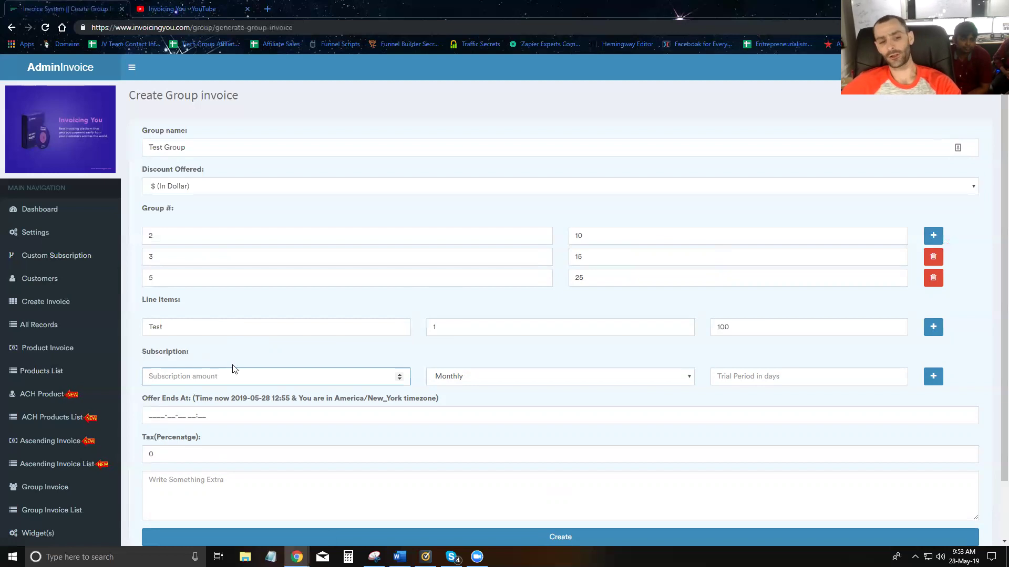
# - Pick May 28, 2019 as the offer end date and scroll the time list
pyautogui.click(180, 415)
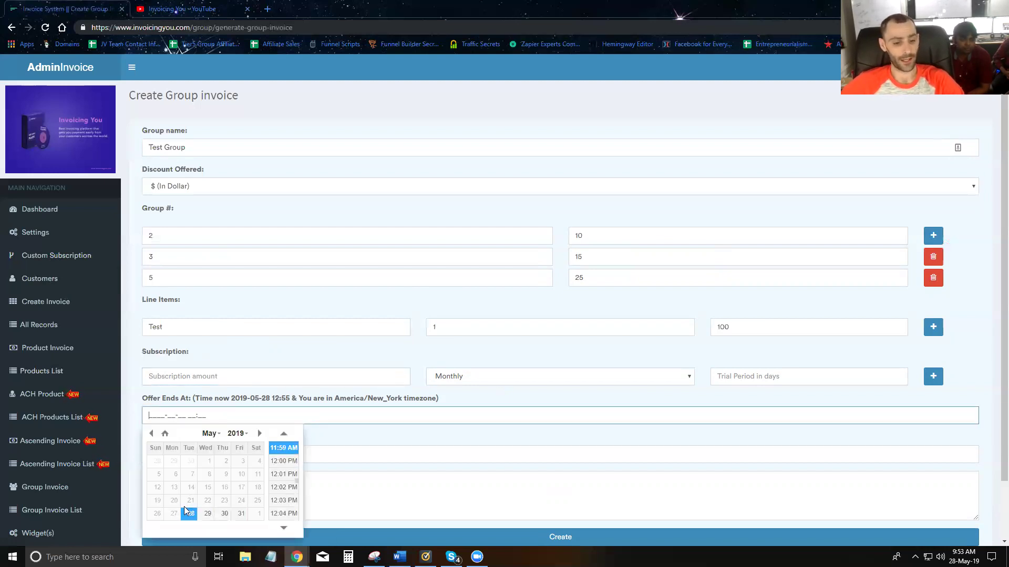
pyautogui.click(188, 520)
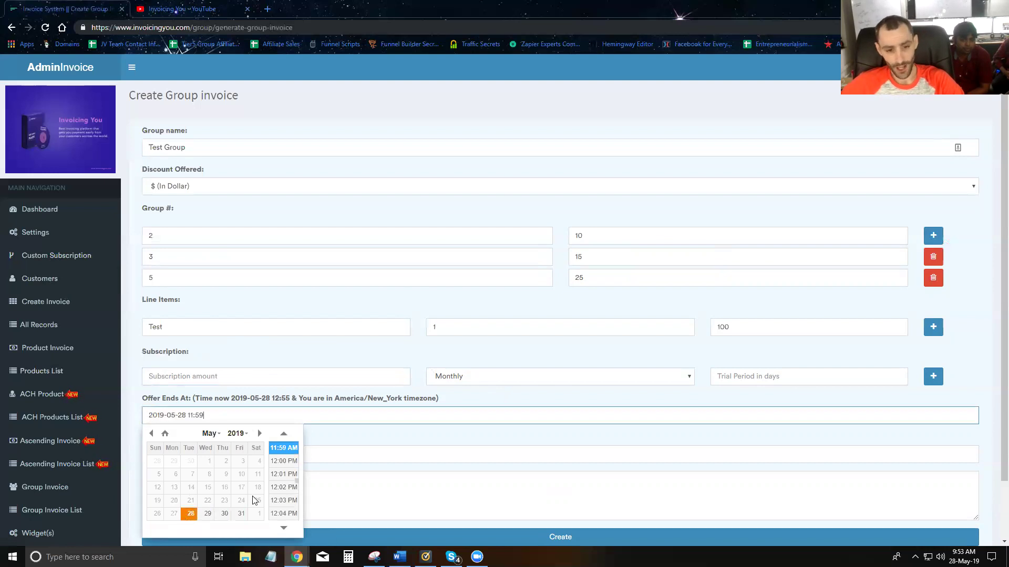
pyautogui.scroll(-3, 295, 483)
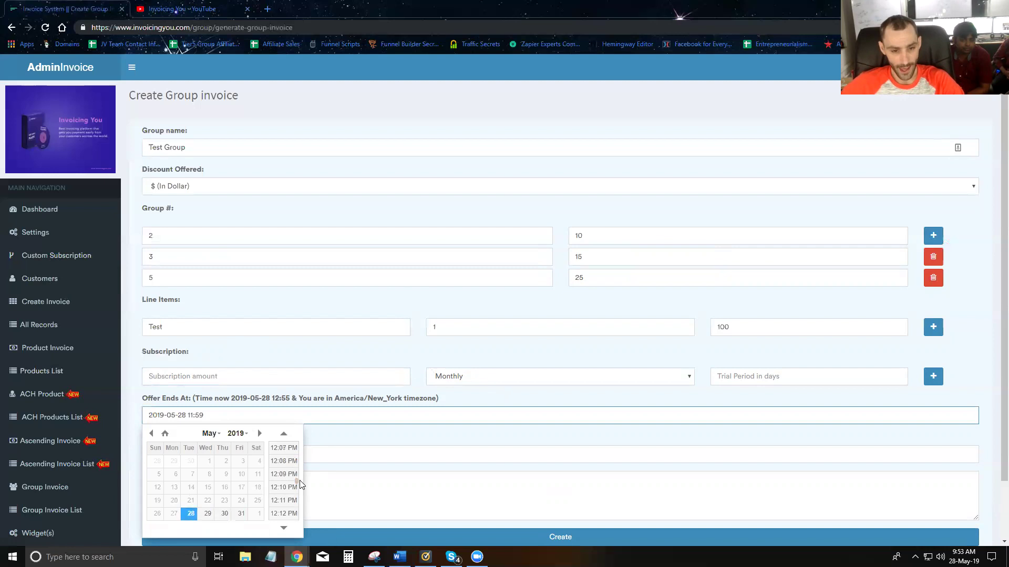
pyautogui.scroll(-10, 295, 490)
# - Set the offer end time to 11:59 PM and keep the tax at 0
pyautogui.click(289, 521)
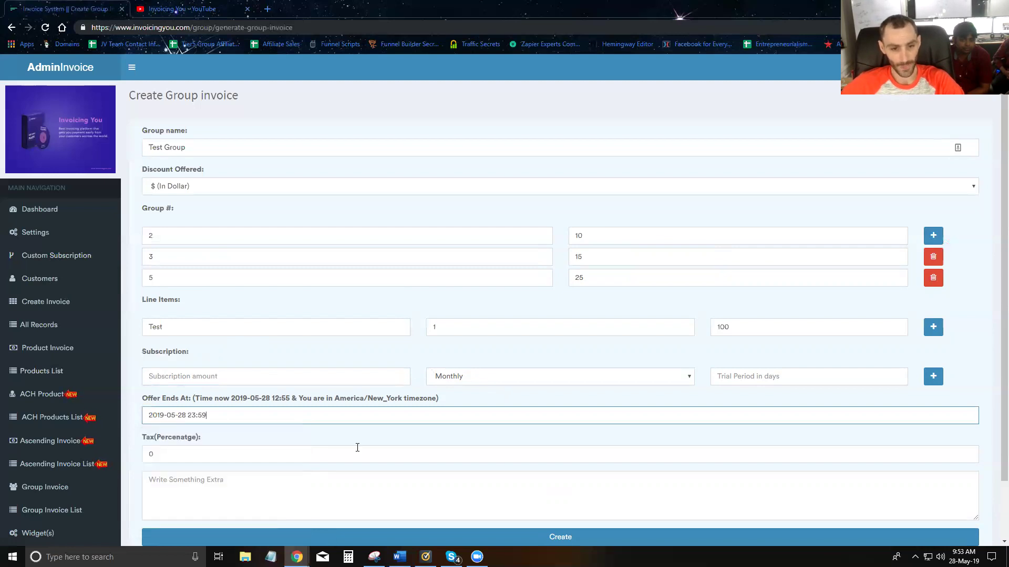
pyautogui.click(254, 454)
pyautogui.scroll(-4, 254, 454)
pyautogui.click(225, 479)
pyautogui.click(191, 452)
pyautogui.scroll(4, 192, 452)
pyautogui.press('Tab')
# - Add the note 'Testing Group Invoice' and create the group invoice
pyautogui.scroll(-2, 194, 449)
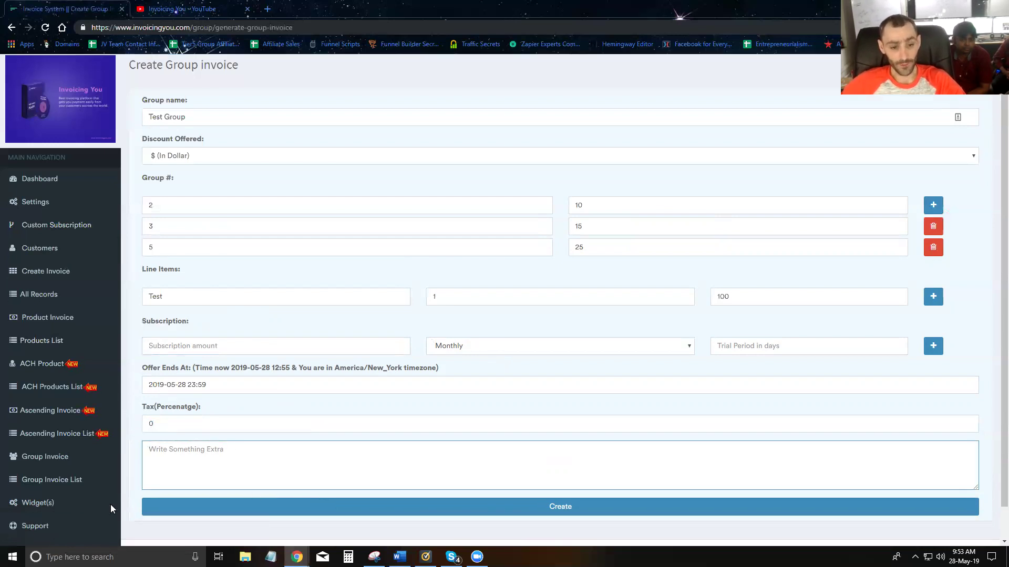
pyautogui.write('Tes')
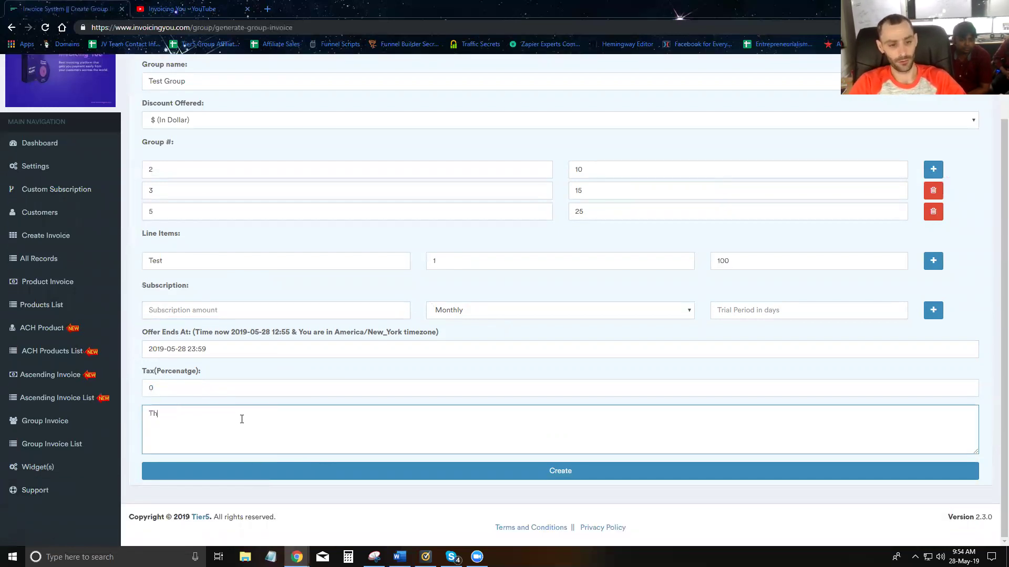
pyautogui.write('ting ')
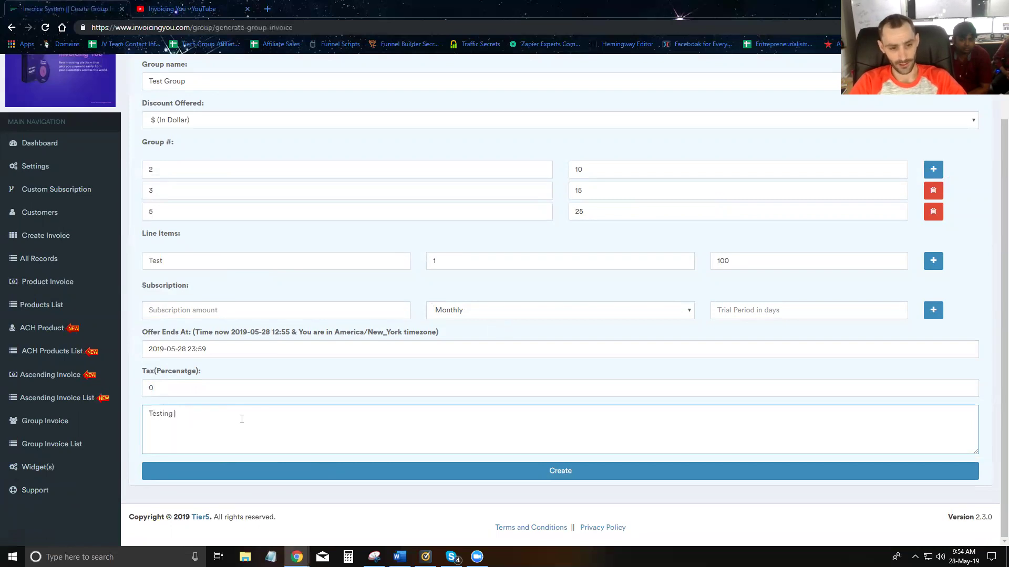
pyautogui.write('Group Invoice')
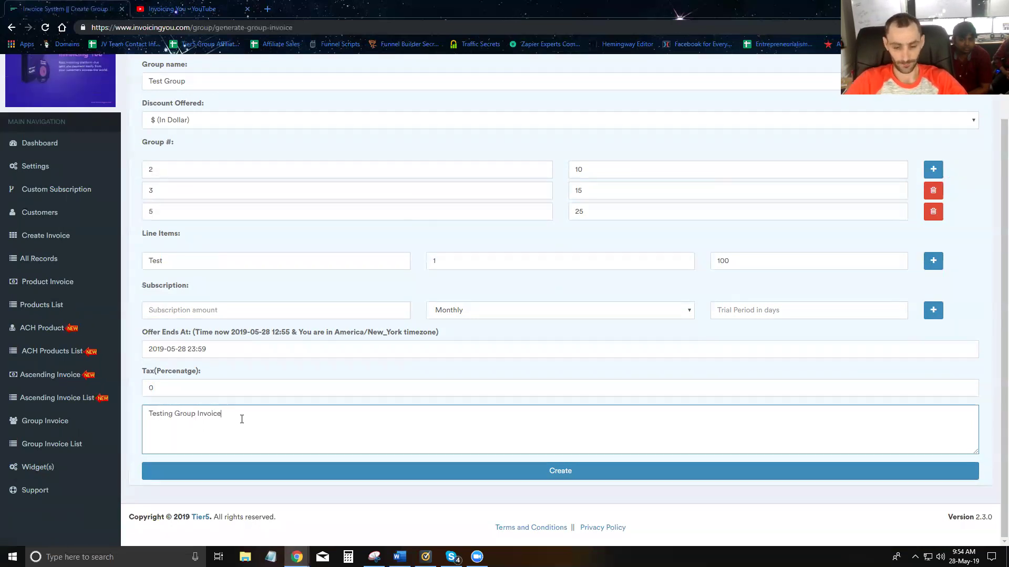
pyautogui.click(567, 467)
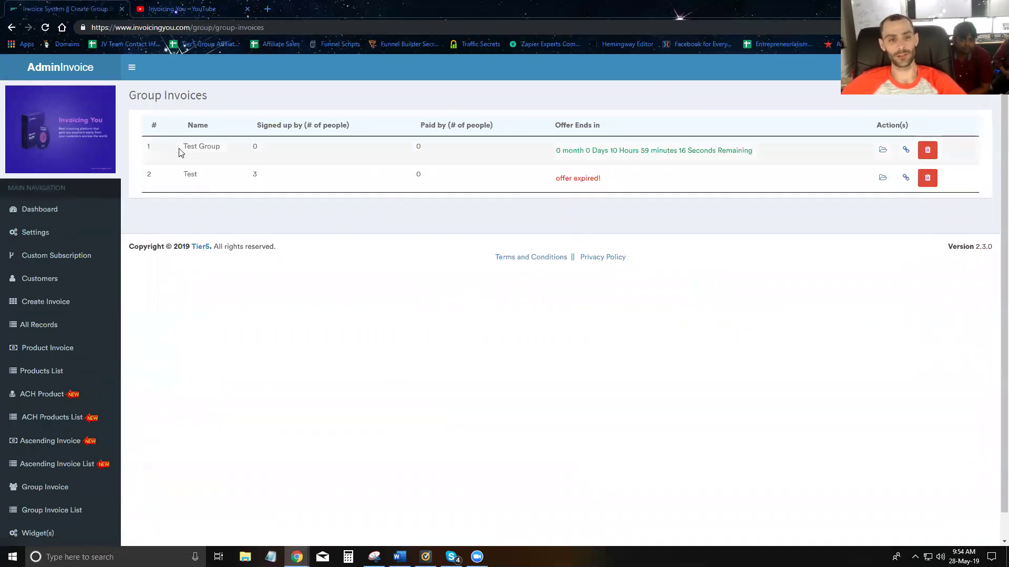
# - Check the old Test invoice's sign-ups and expired status, then open Test Group's public page
pyautogui.doubleClick(253, 179)
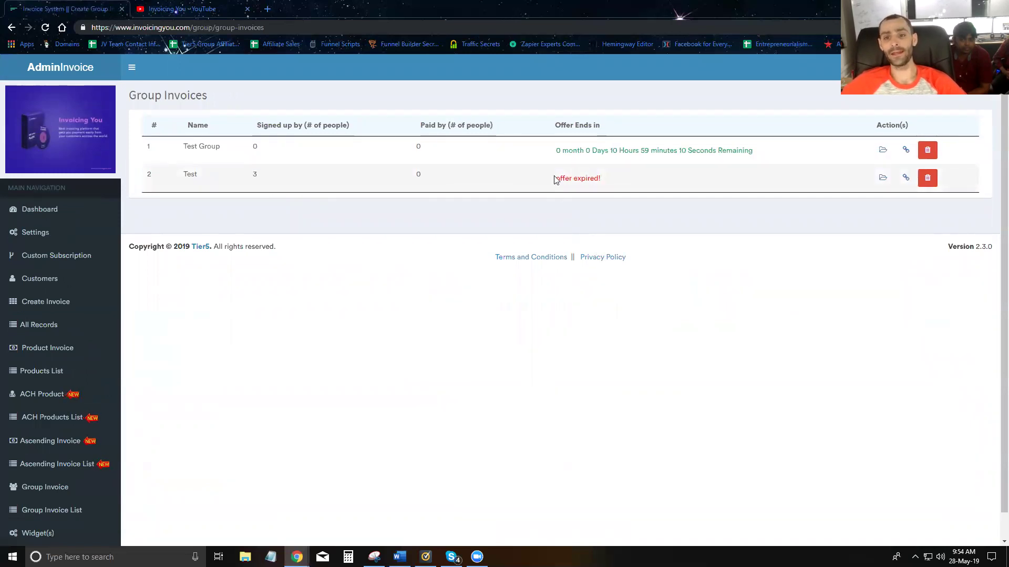
pyautogui.tripleClick(587, 180)
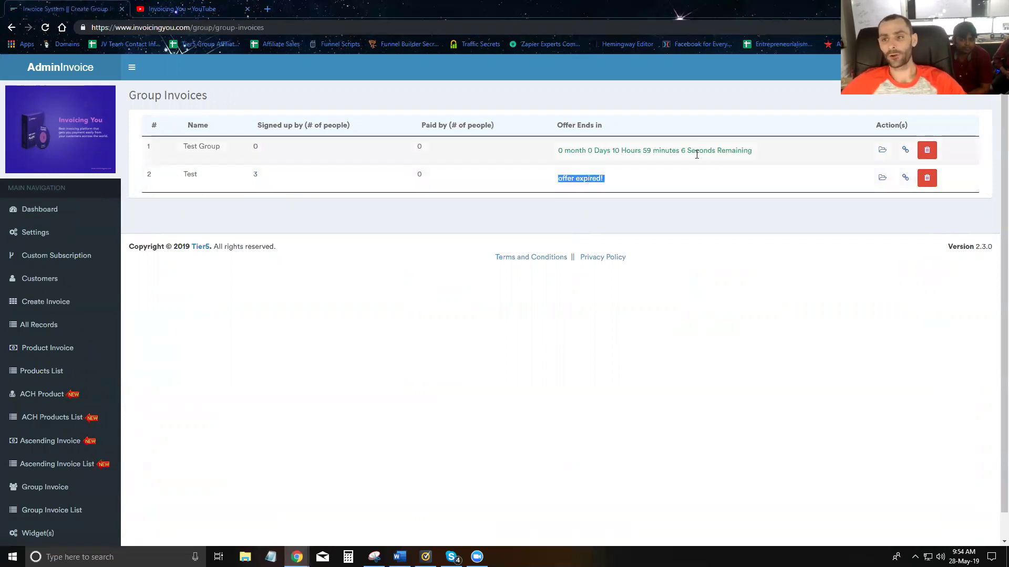
pyautogui.click(882, 151)
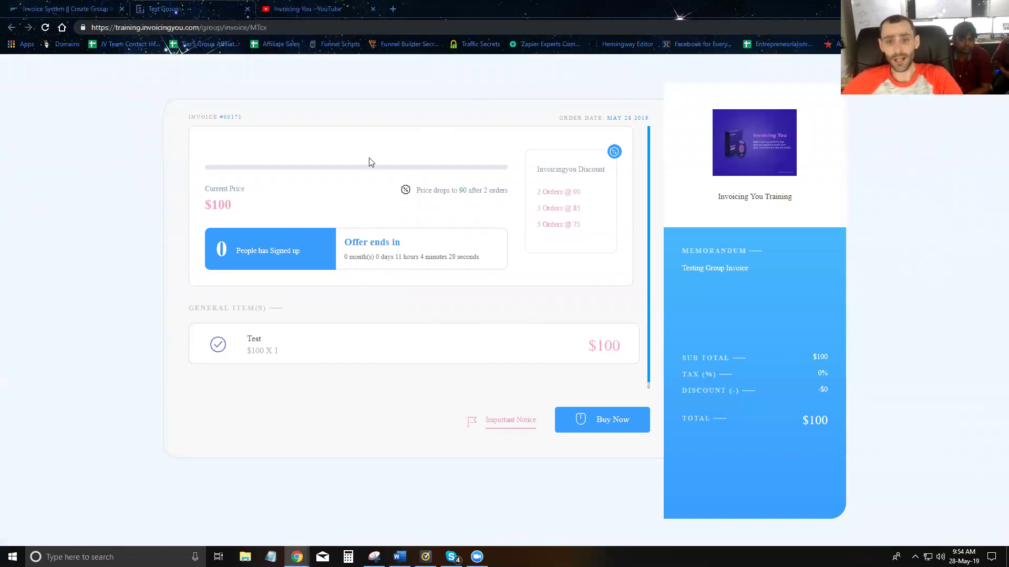
# - Review the $100 price, offer countdown and final 5 Orders @ 75 tier, then choose Buy Now
pyautogui.tripleClick(215, 206)
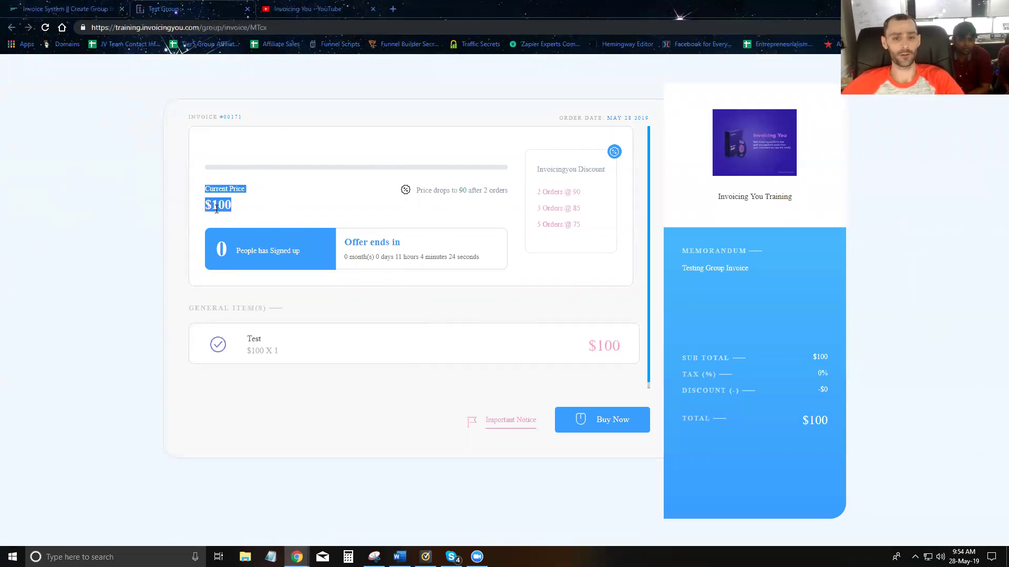
pyautogui.click(259, 247)
pyautogui.tripleClick(230, 249)
pyautogui.click(230, 249)
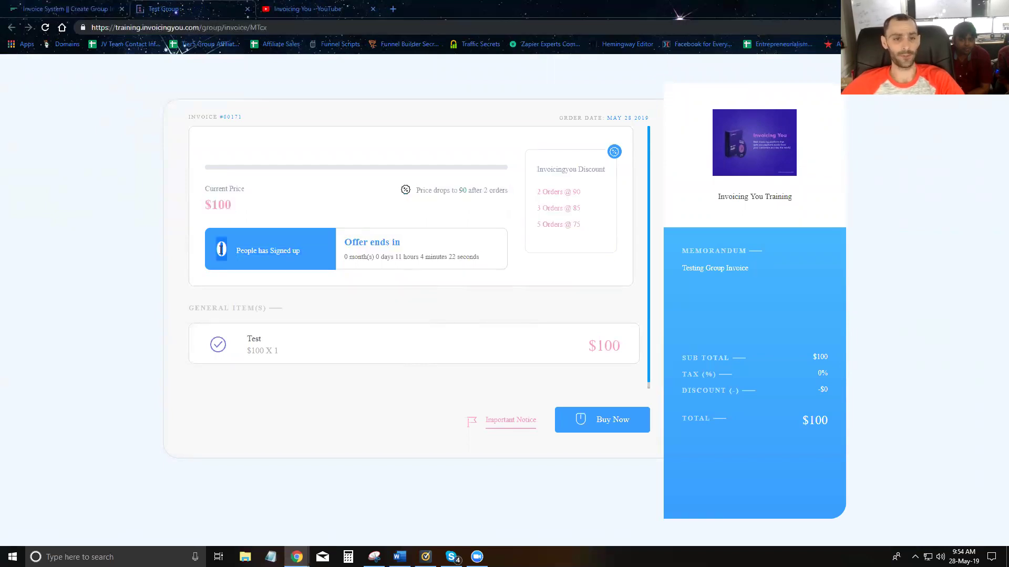
pyautogui.moveTo(344, 258); pyautogui.dragTo(509, 224)
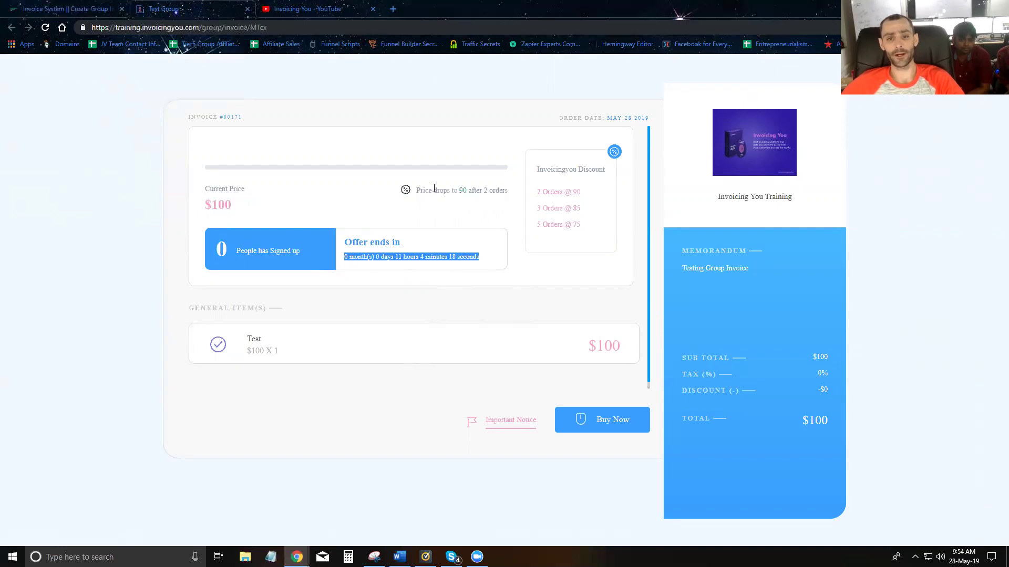
pyautogui.moveTo(416, 195); pyautogui.dragTo(587, 225)
pyautogui.click(471, 189)
pyautogui.click(581, 230)
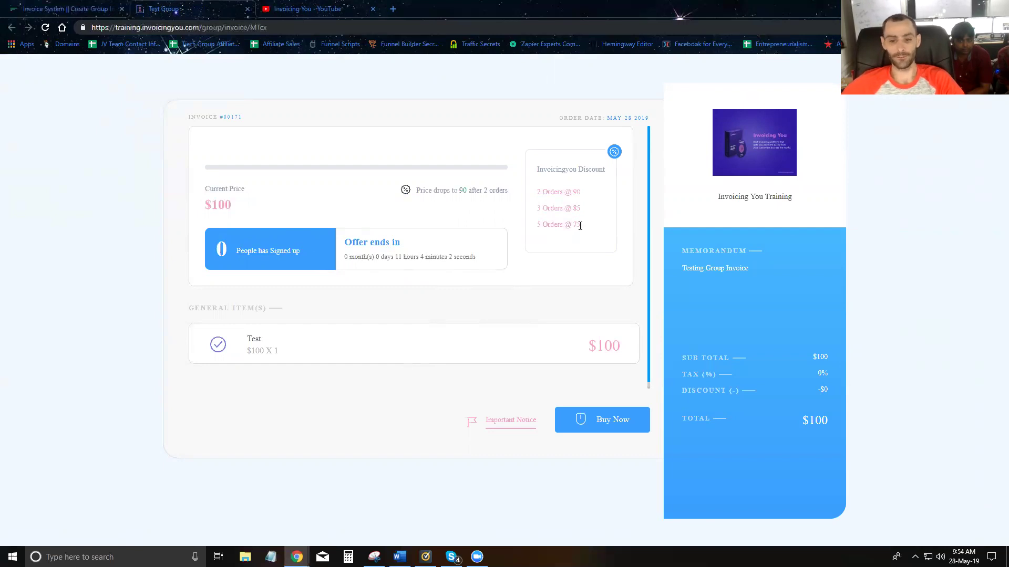
pyautogui.moveTo(503, 419)
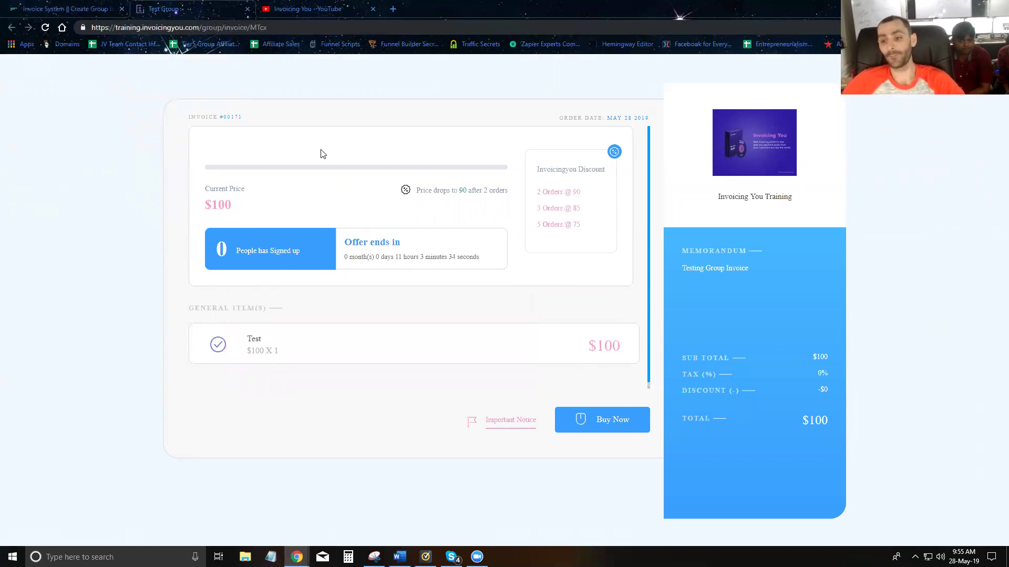
pyautogui.click(604, 420)
# - Enter the buyer's e-mail, cardholder name and test card details, copy the page URL, and submit payment
pyautogui.click(490, 282)
pyautogui.press('Tab')
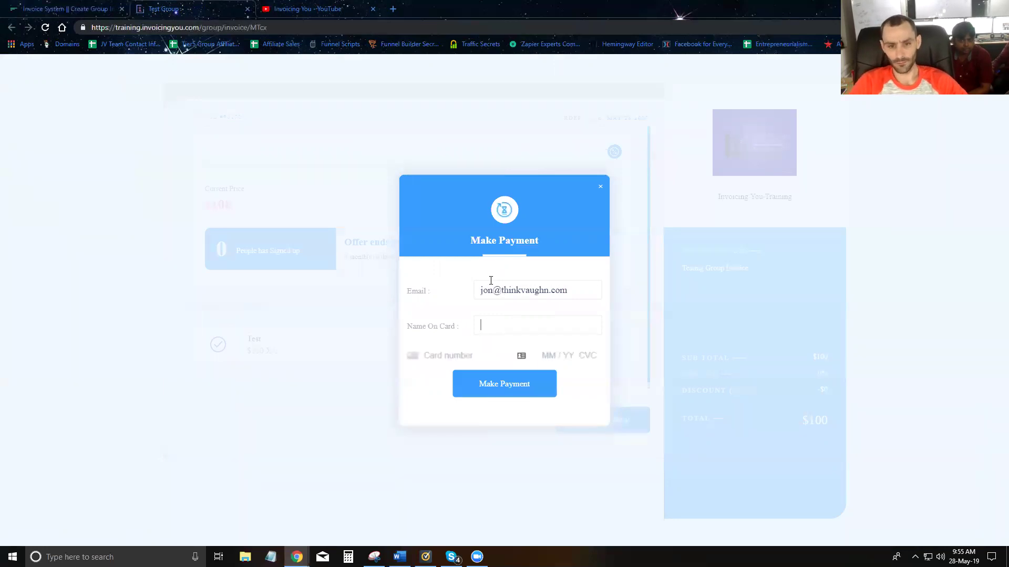
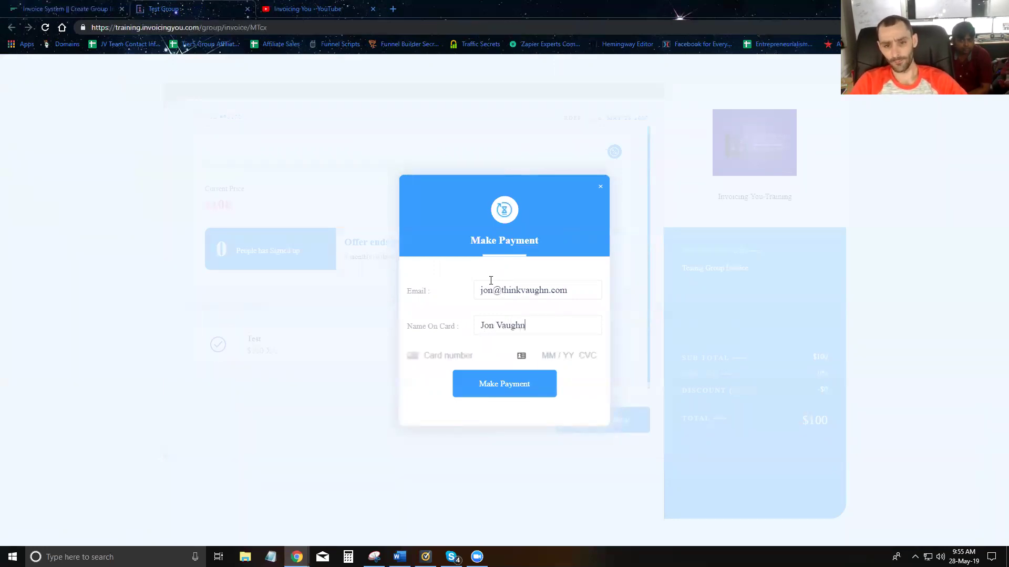
pyautogui.press('Tab')
pyautogui.write('42')
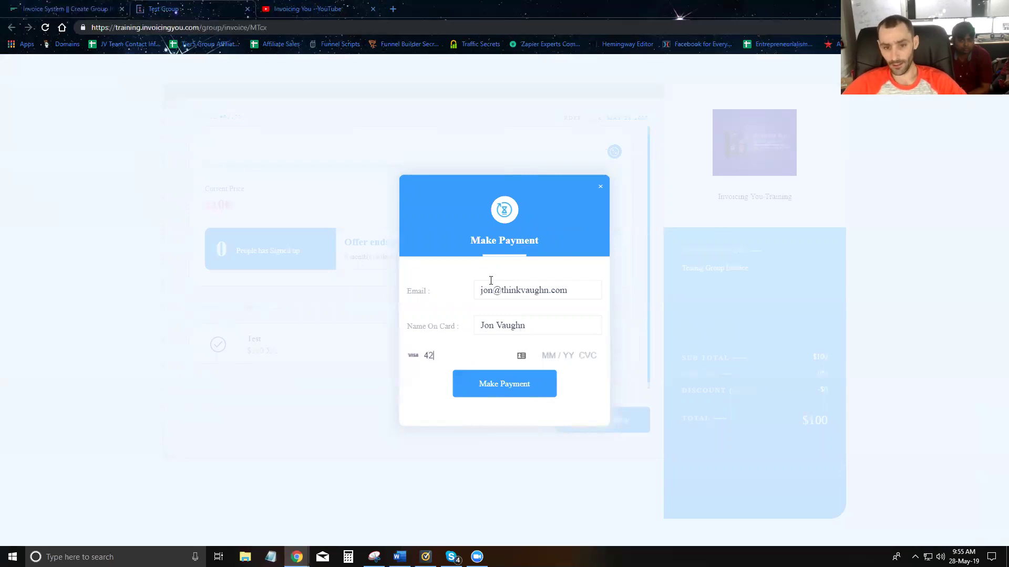
pyautogui.write('424242424247')
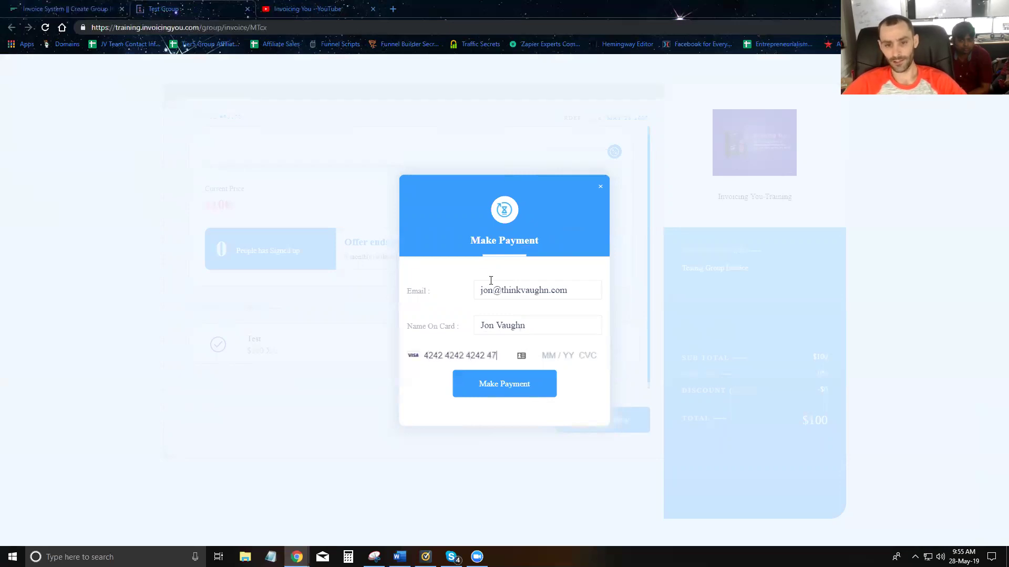
pyautogui.write('242')
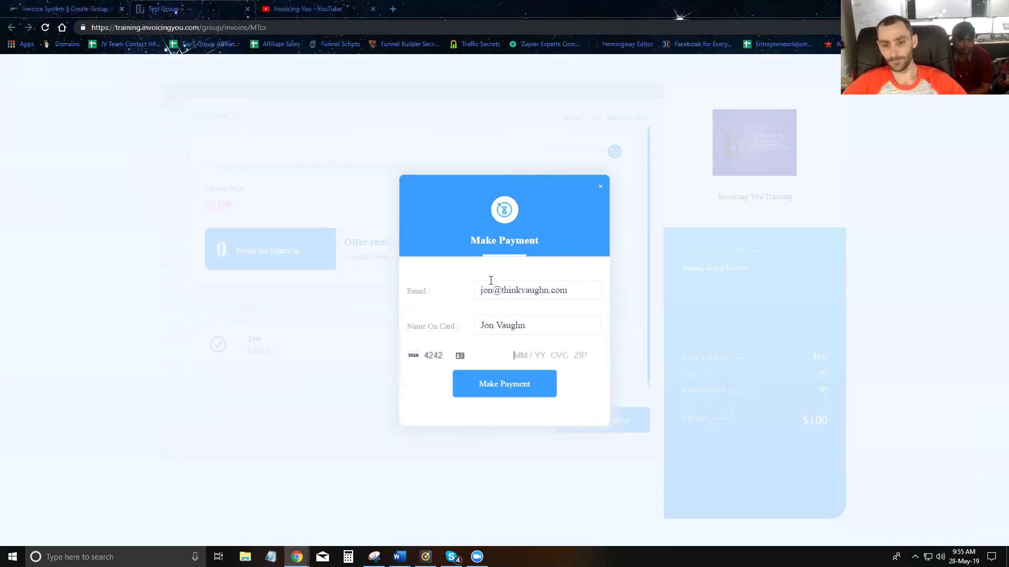
pyautogui.write('11211234')
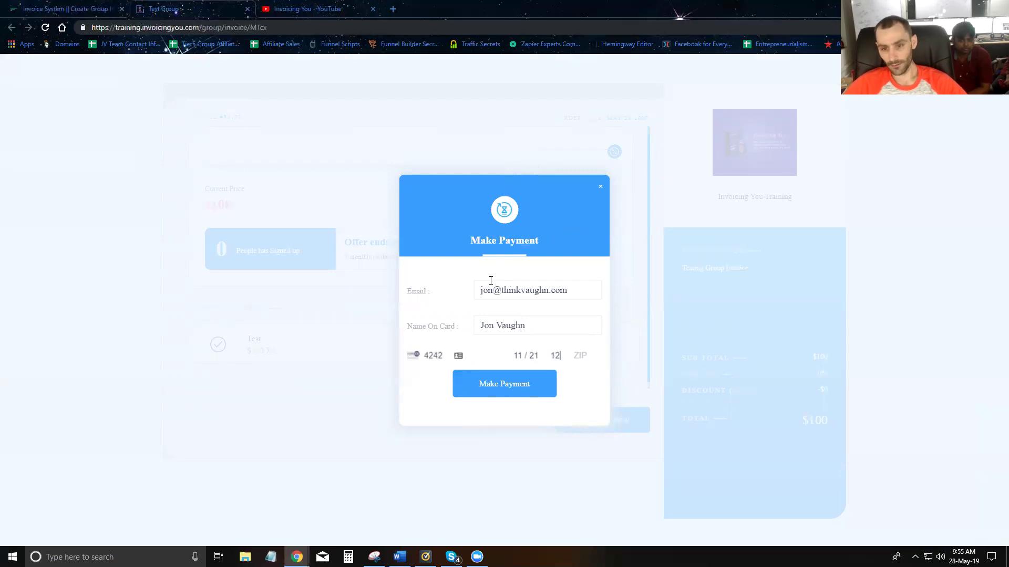
pyautogui.write('7138')
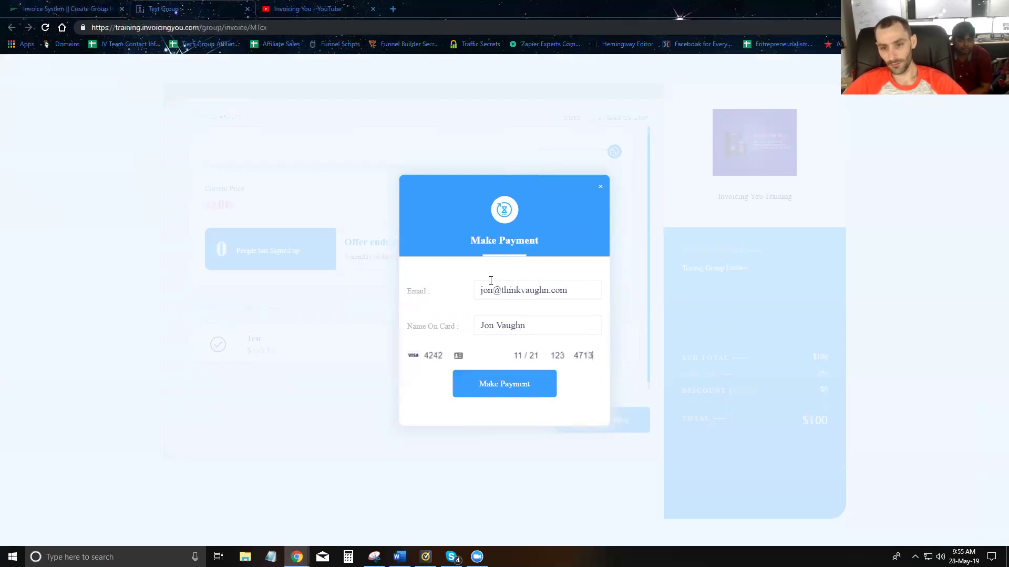
pyautogui.click(192, 29)
pyautogui.hotkey('ctrl', 'c')
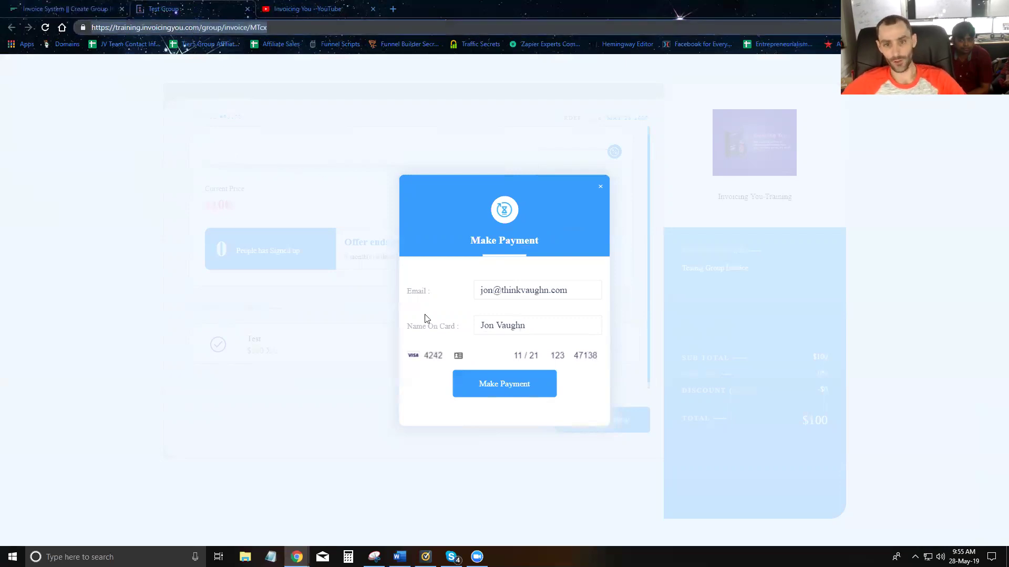
pyautogui.click(496, 391)
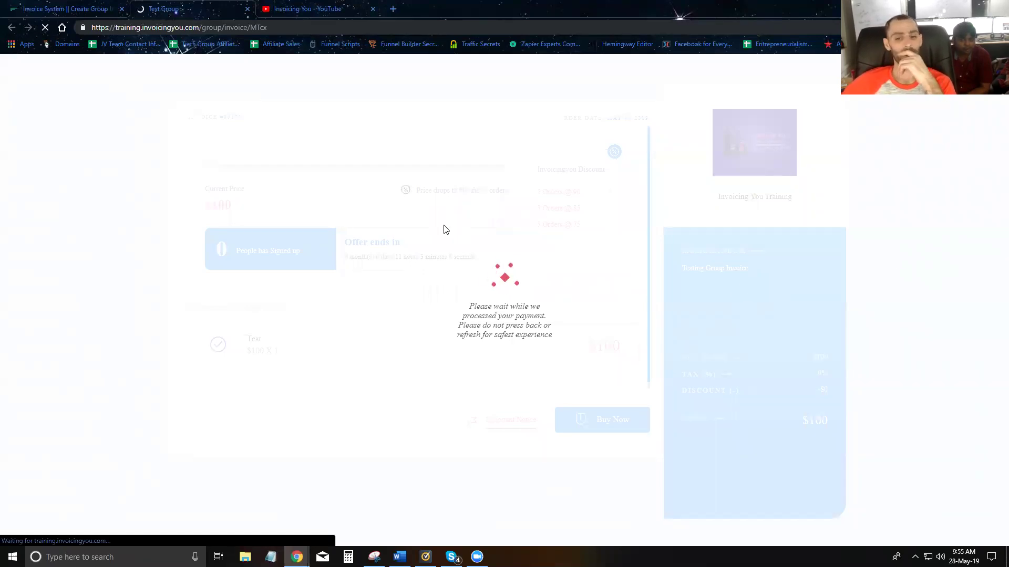
# - Load the copied invoice URL in a new tab, then return to the payment tab
pyautogui.click(391, 10)
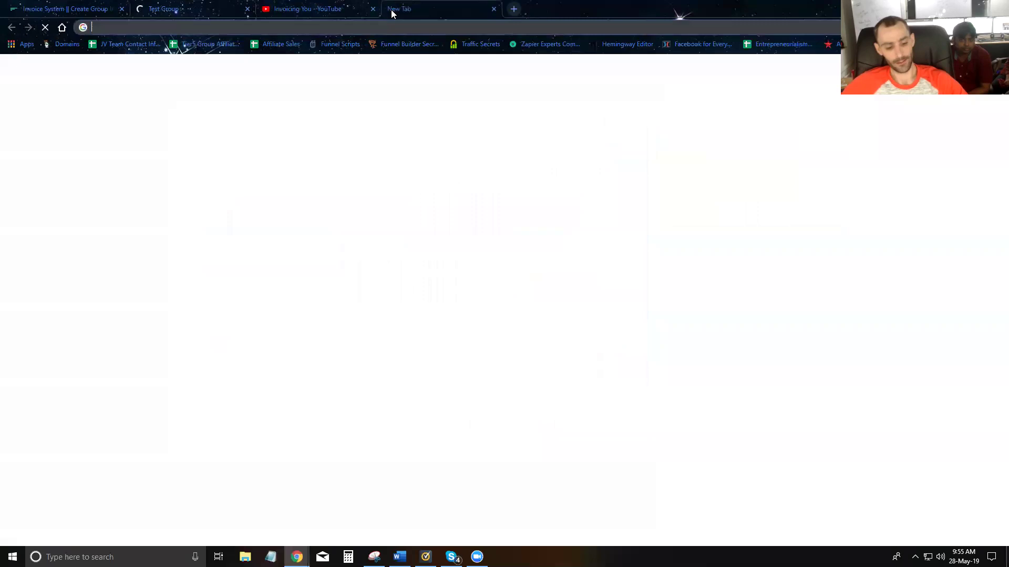
pyautogui.hotkey('ctrl', 'v')
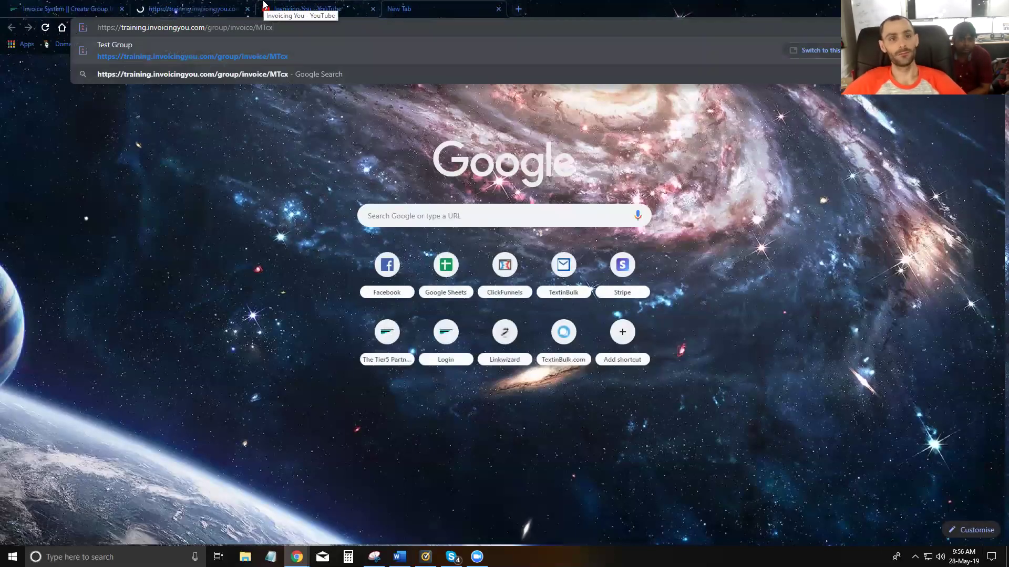
pyautogui.press('Return')
pyautogui.click(202, 12)
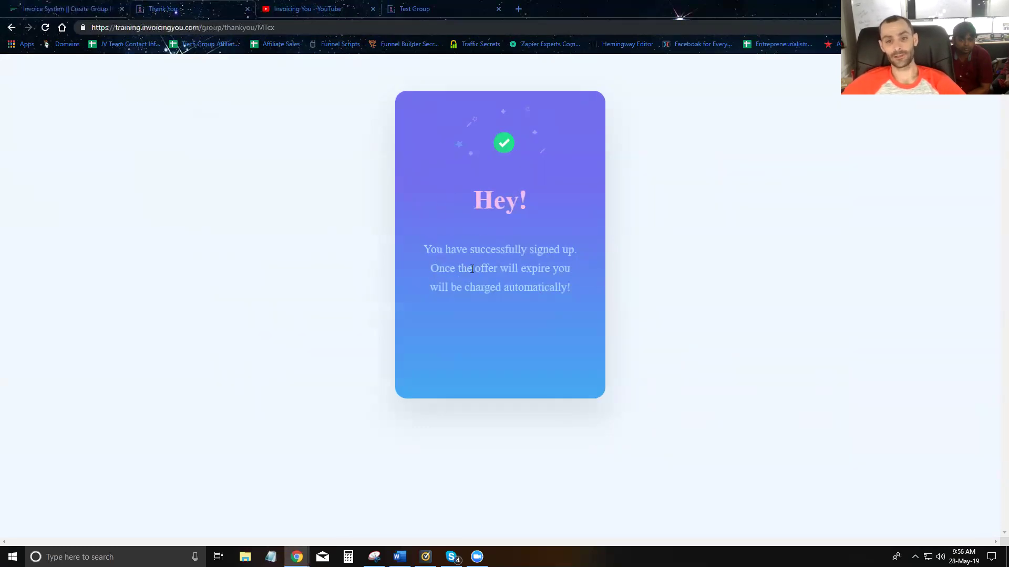
# - Read the thank-you page's charge-on-expiry note, close it, and return to the Test Group invoice
pyautogui.moveTo(432, 269); pyautogui.dragTo(570, 270)
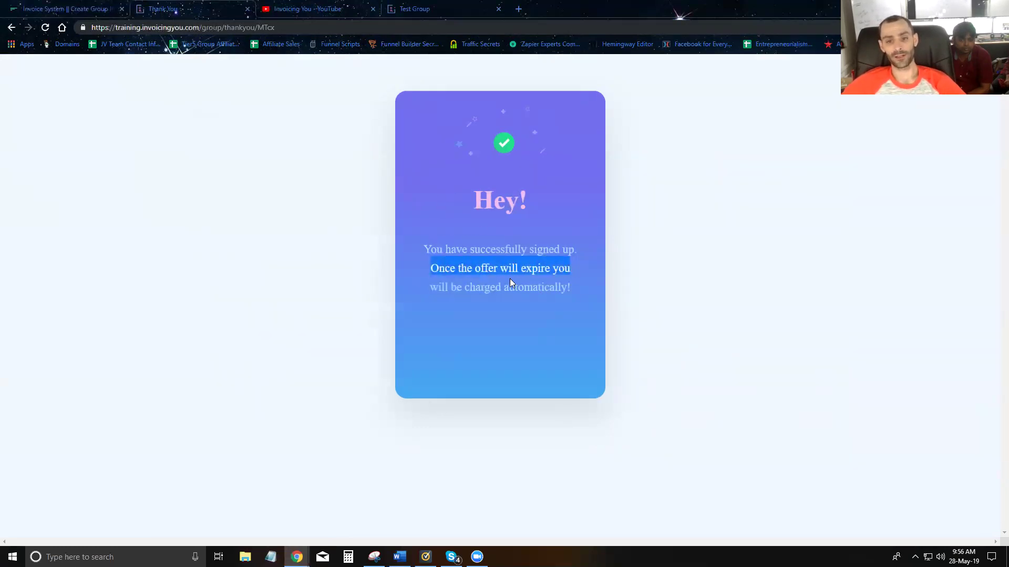
pyautogui.click(678, 251)
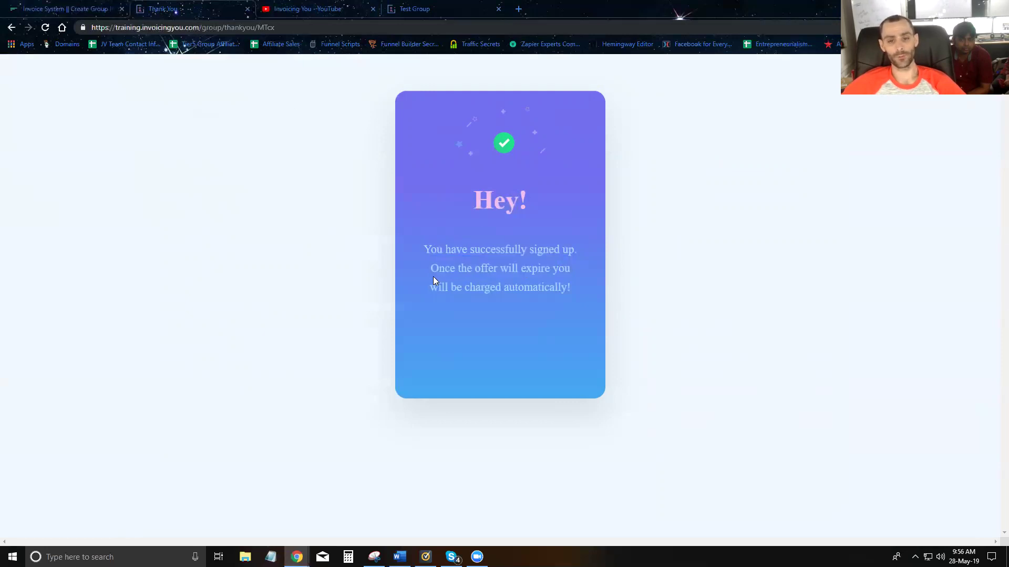
pyautogui.moveTo(430, 269); pyautogui.dragTo(450, 288)
pyautogui.click(549, 130)
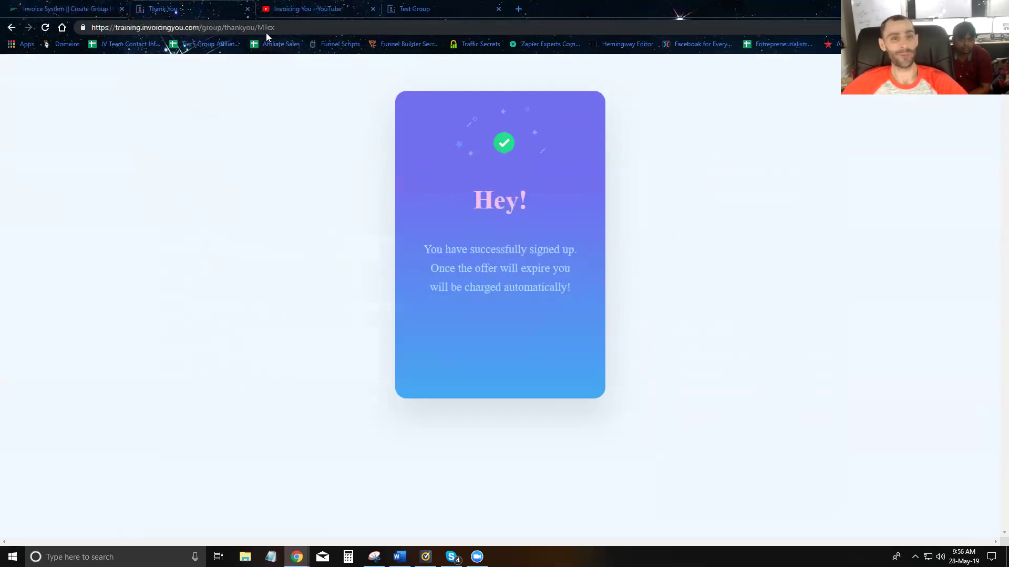
pyautogui.click(245, 11)
pyautogui.click(310, 9)
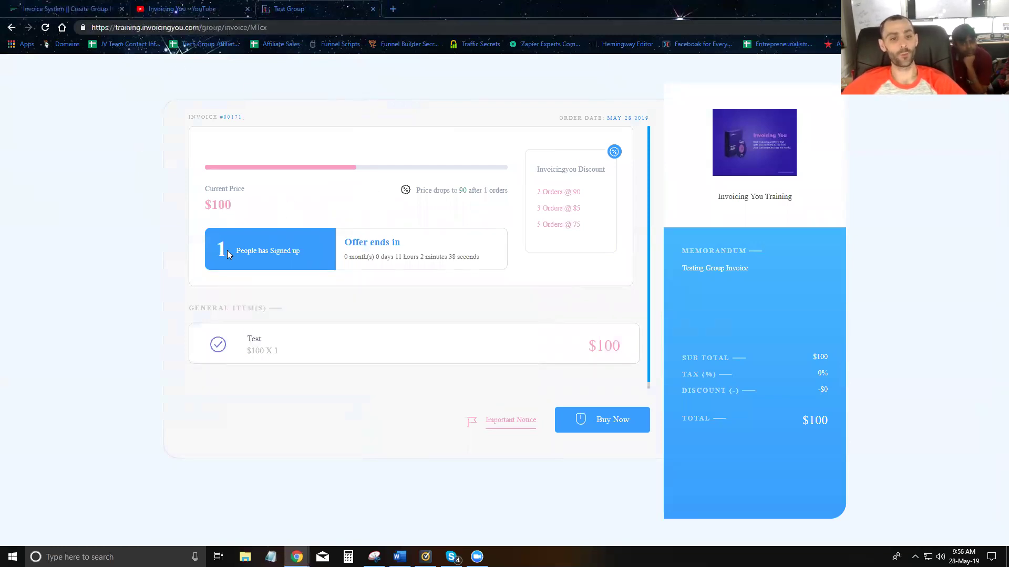
pyautogui.moveTo(232, 205)
pyautogui.mouseDown()
pyautogui.moveTo(205, 212)
pyautogui.moveTo(226, 206)
pyautogui.moveTo(215, 205)
pyautogui.mouseUp()
pyautogui.moveTo(417, 192); pyautogui.dragTo(500, 191)
pyautogui.click(455, 188)
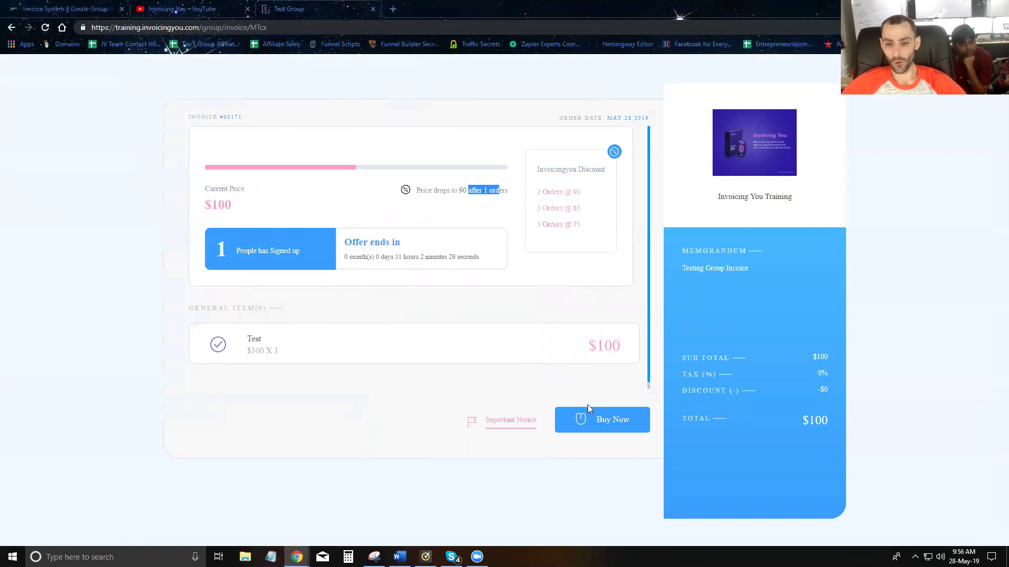
# - Pay for a second sign-up with a buyer e-mail, cardholder name and 4242 test card; open a new tab
pyautogui.click(585, 418)
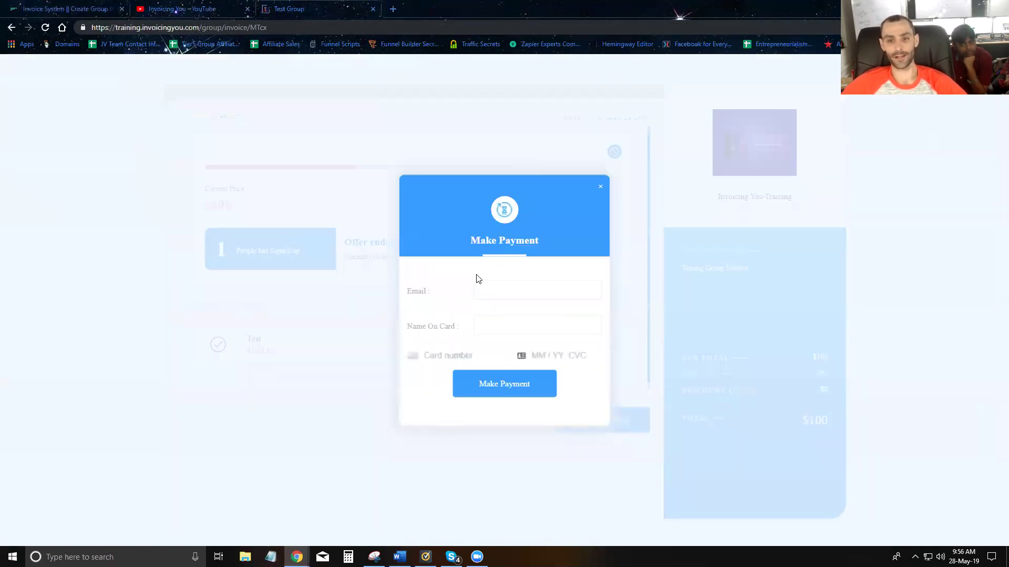
pyautogui.click(502, 288)
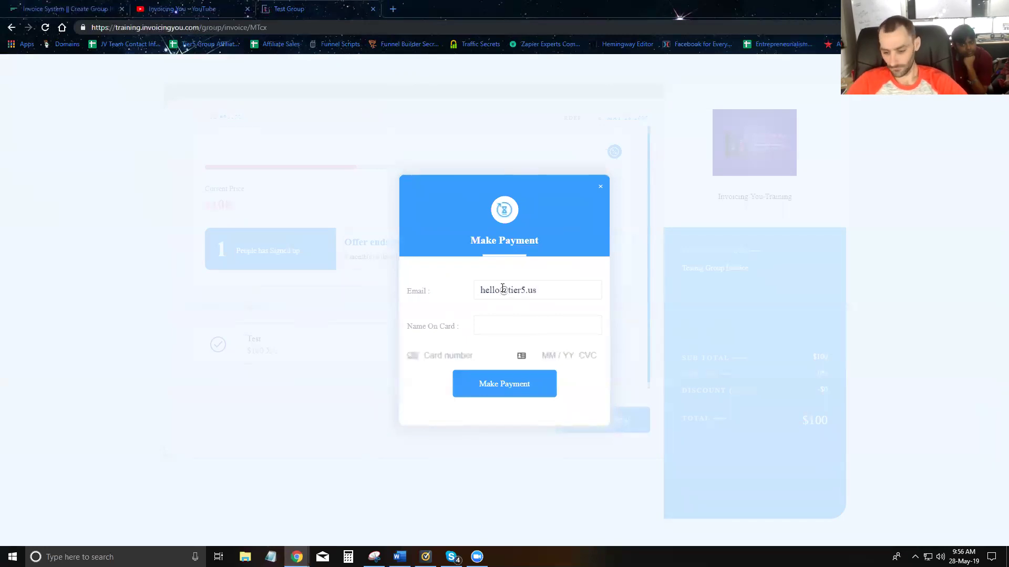
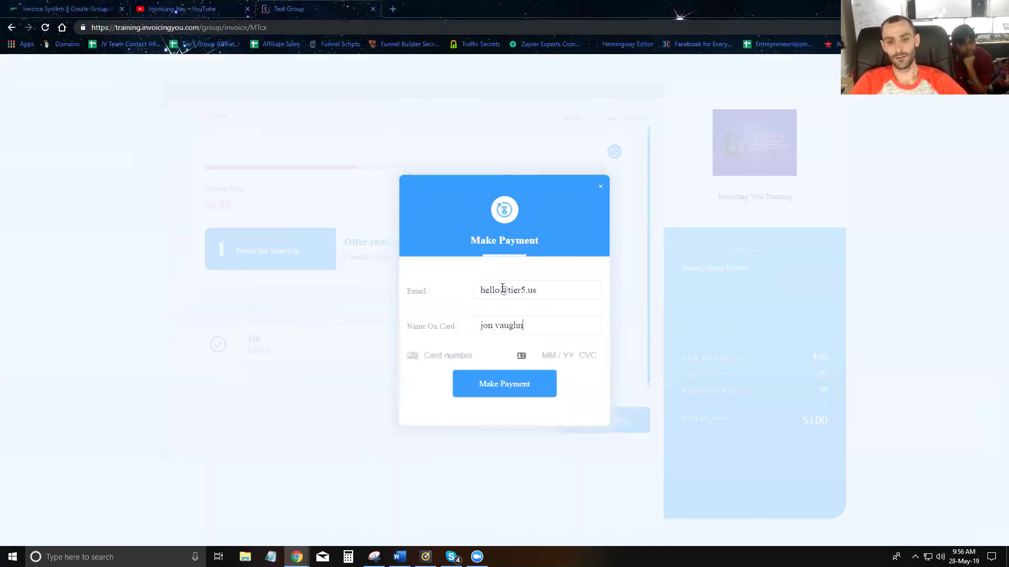
pyautogui.write('4242')
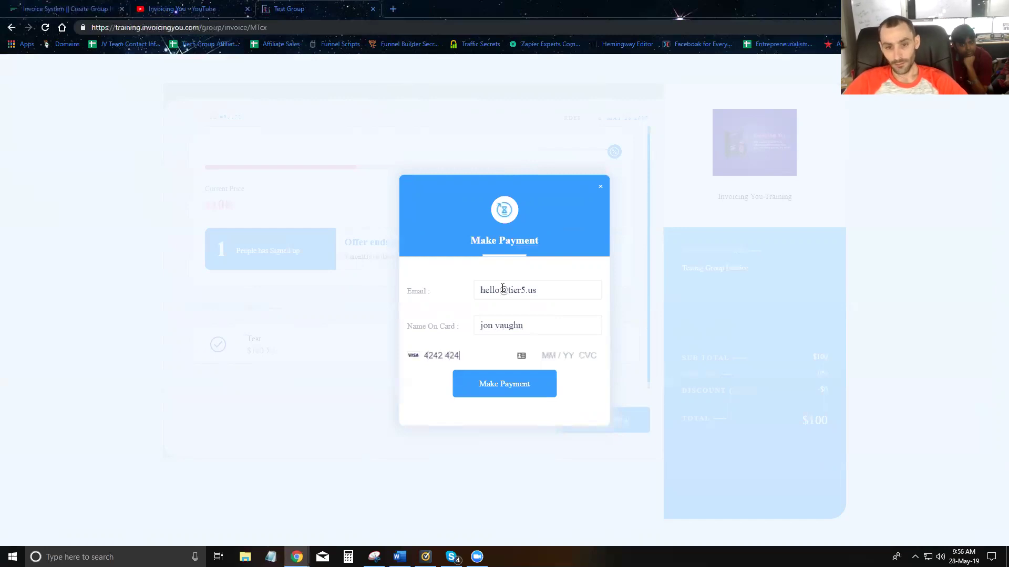
pyautogui.write('4242')
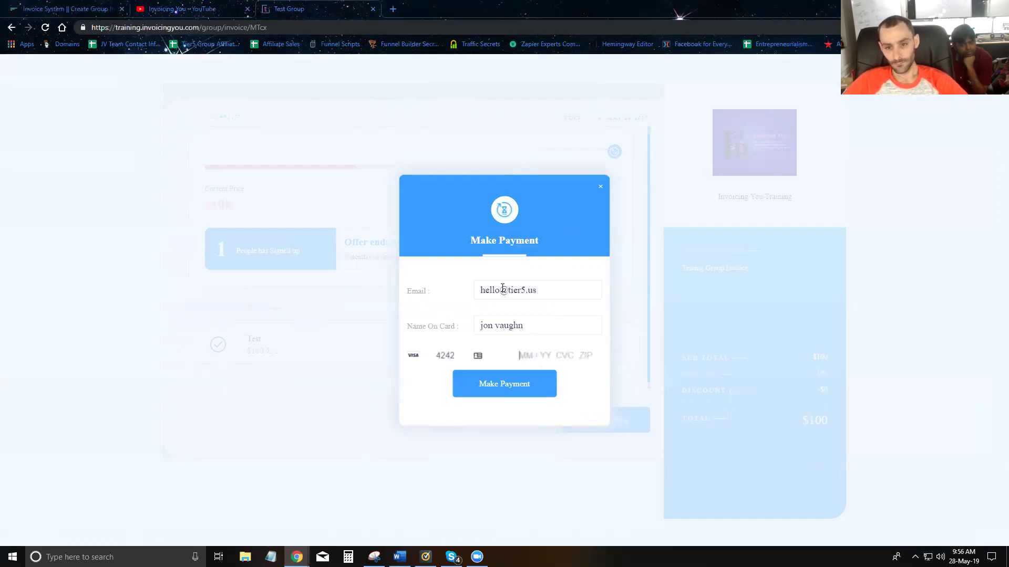
pyautogui.write('42424211211234')
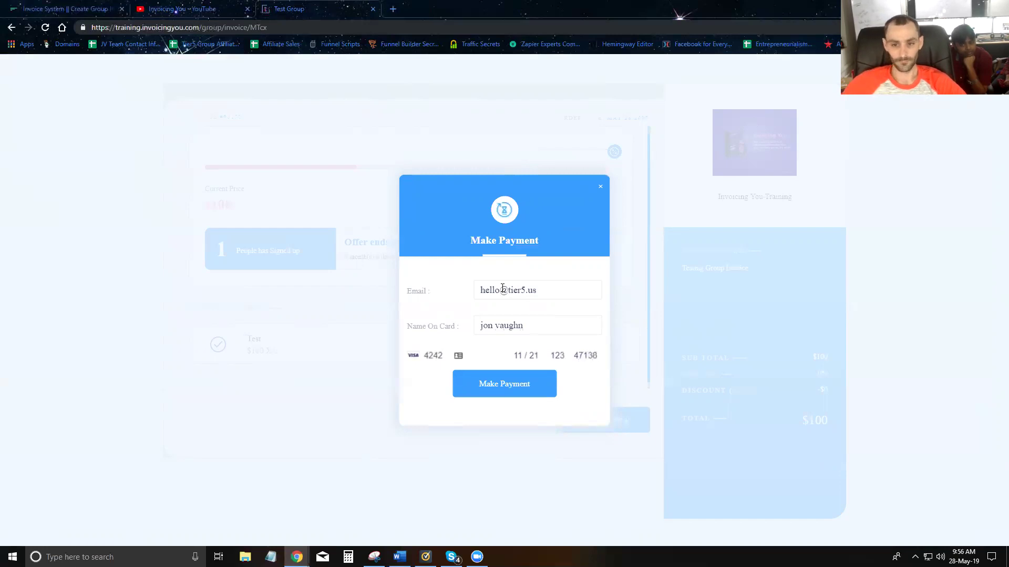
pyautogui.click(514, 391)
pyautogui.click(399, 9)
# - Load the pasted invoice link in the new tab and close the thank-you tab
pyautogui.hotkey('ctrl', 'v')
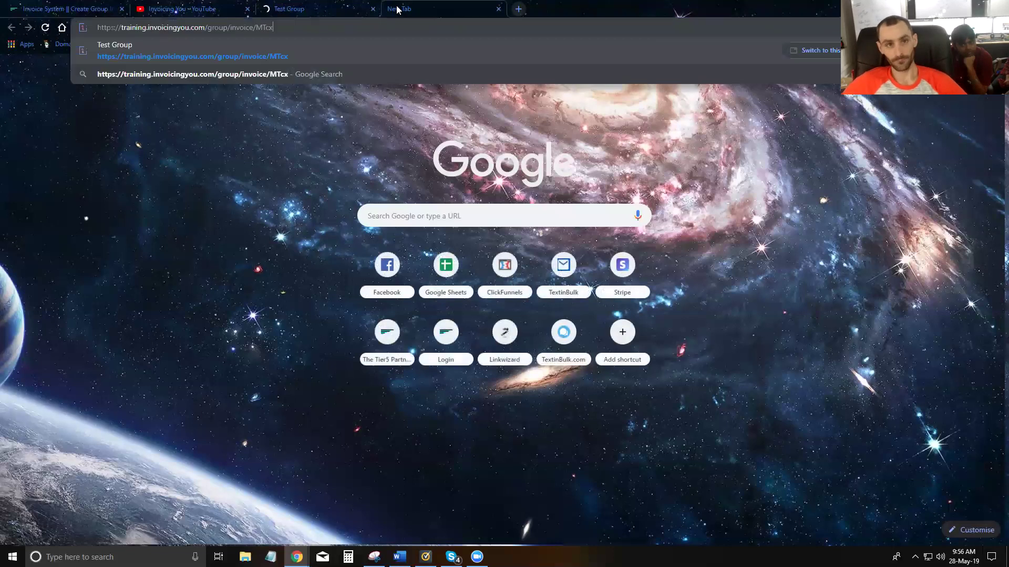
pyautogui.press('Return')
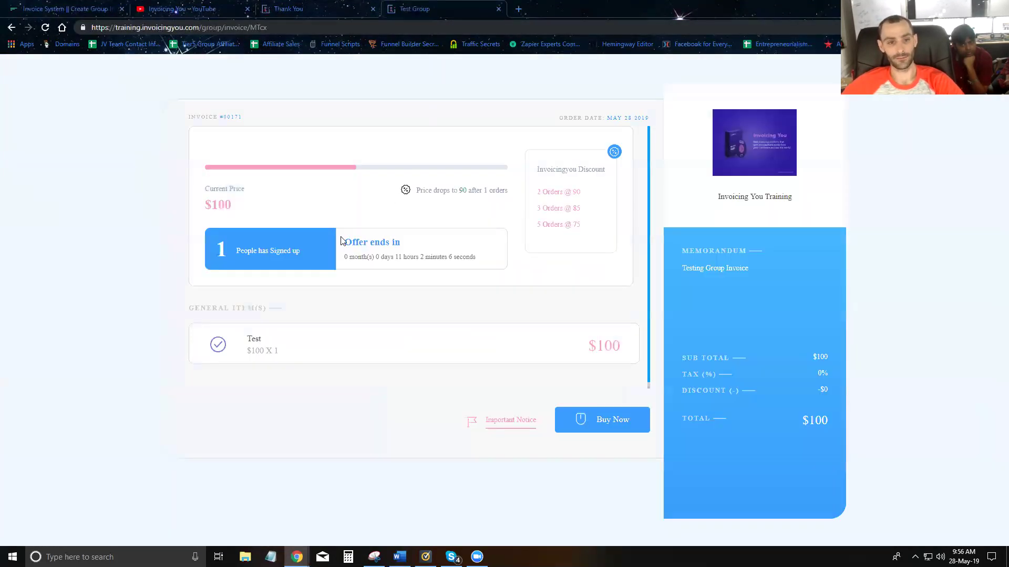
pyautogui.click(372, 9)
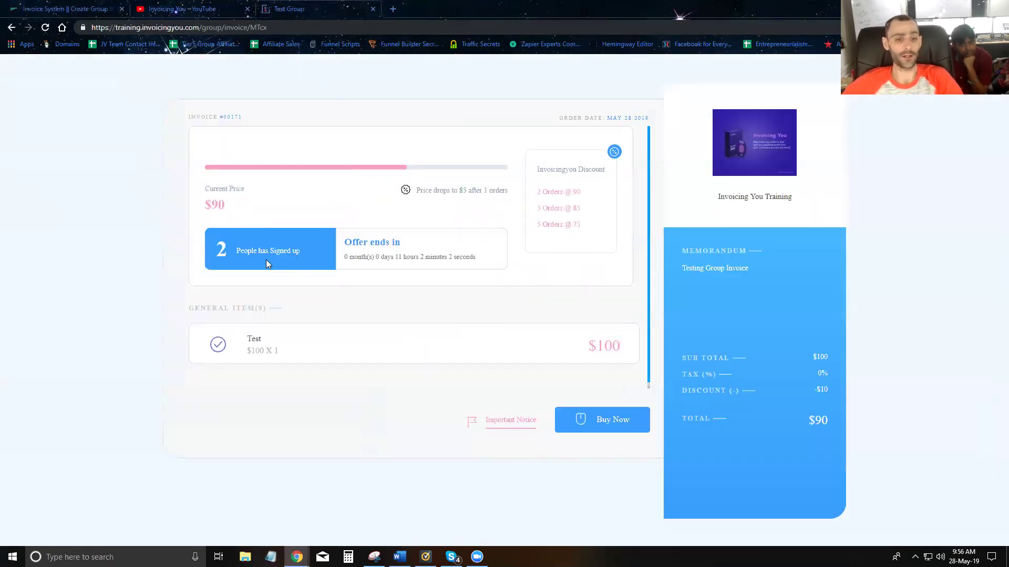
# - Review the 2 sign-ups, the lowered $90 price and the drop-to-85 note, then reopen the payment form
pyautogui.moveTo(311, 248); pyautogui.dragTo(221, 252)
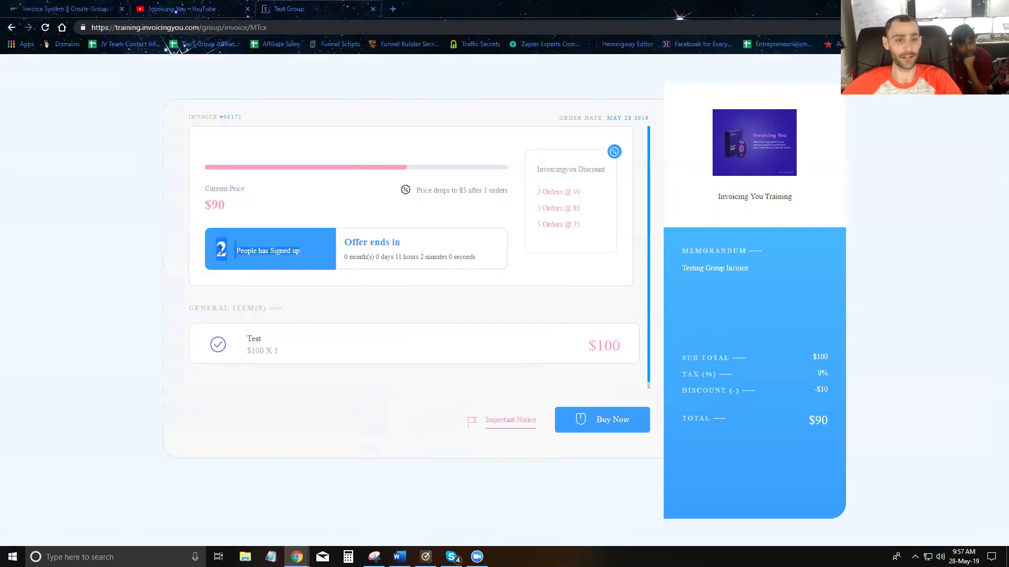
pyautogui.doubleClick(216, 206)
pyautogui.tripleClick(215, 205)
pyautogui.click(213, 208)
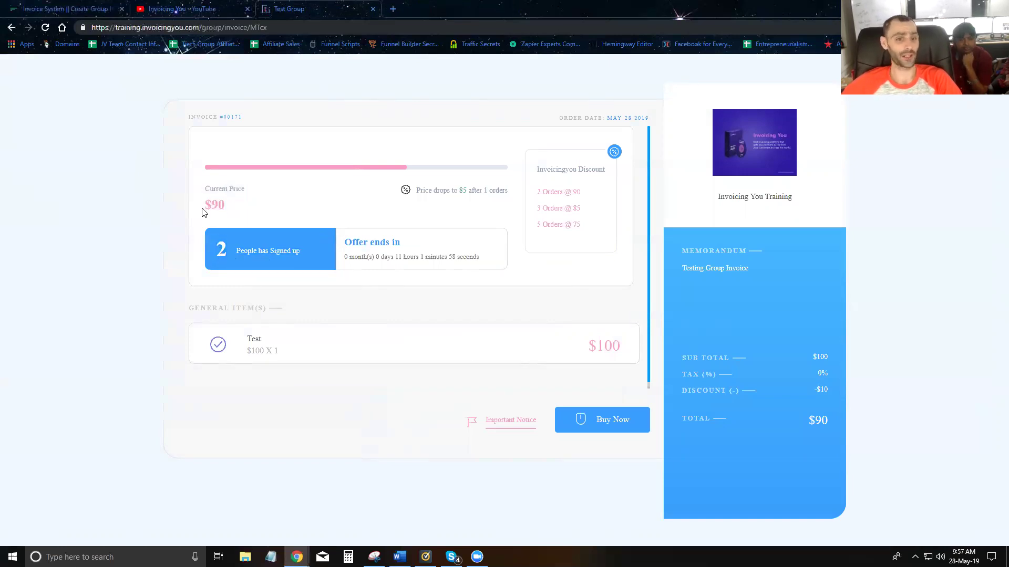
pyautogui.moveTo(219, 205); pyautogui.dragTo(302, 216)
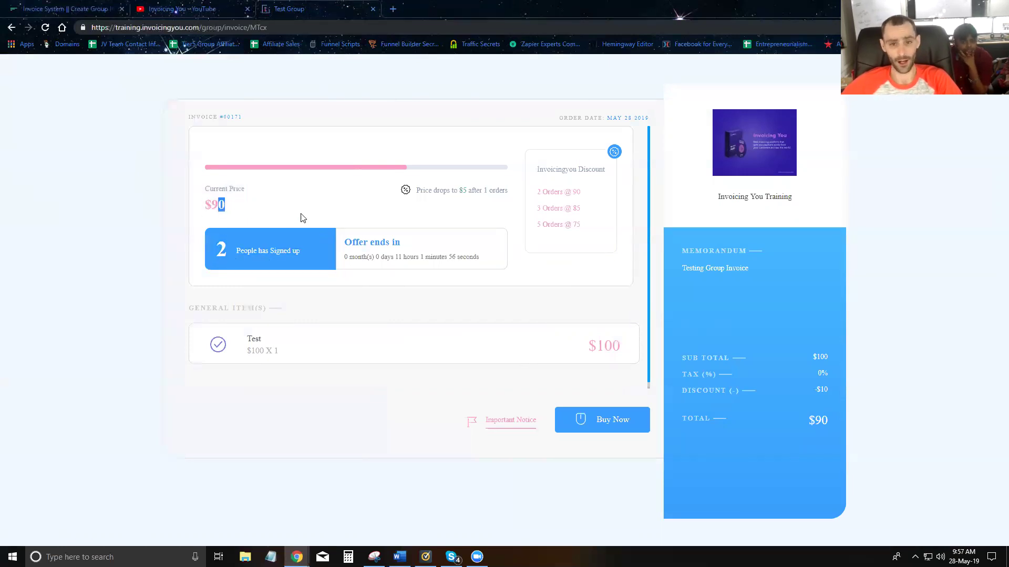
pyautogui.moveTo(420, 193); pyautogui.dragTo(502, 198)
pyautogui.click(500, 199)
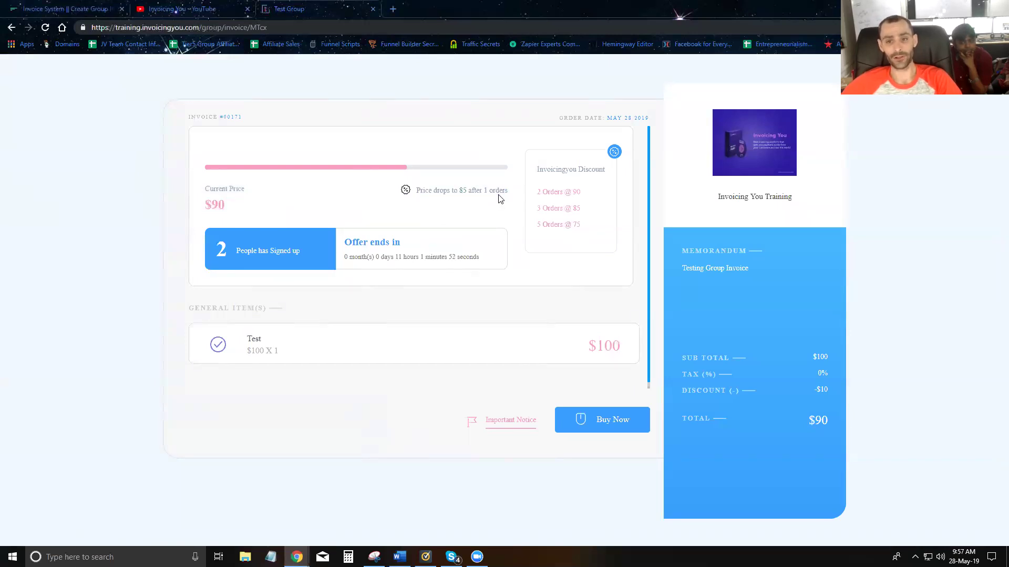
pyautogui.click(602, 427)
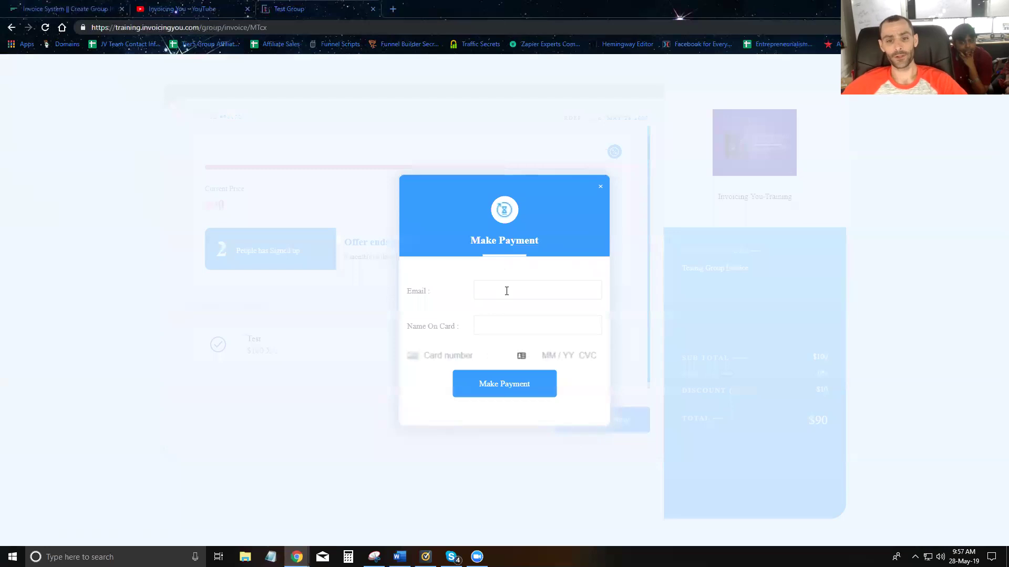
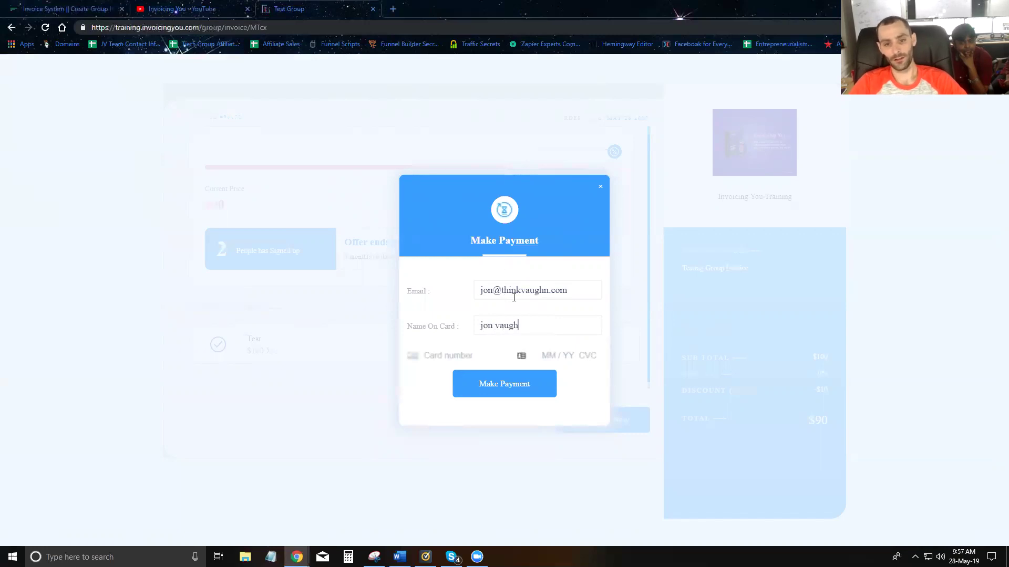
# - Pay for a third sign-up with a buyer e-mail and 4242 test card, confirming 3 sign-ups
pyautogui.write('4242')
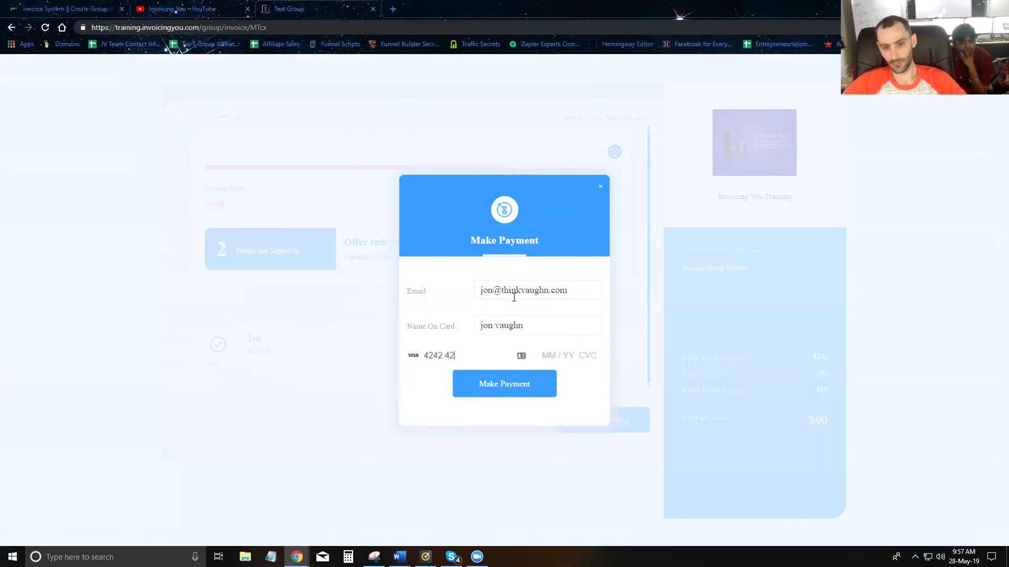
pyautogui.write('4242')
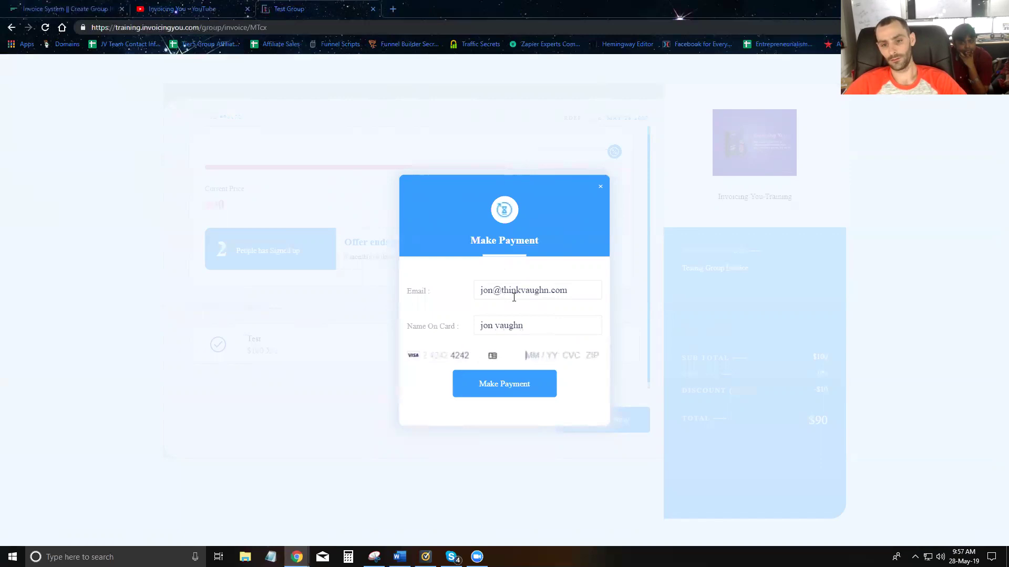
pyautogui.write('42442424112112345')
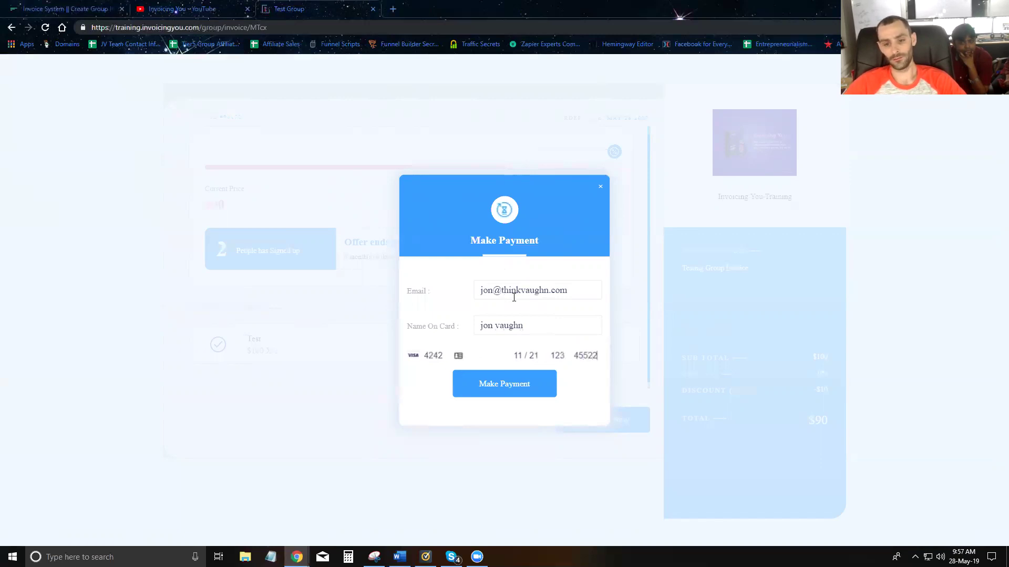
pyautogui.click(544, 387)
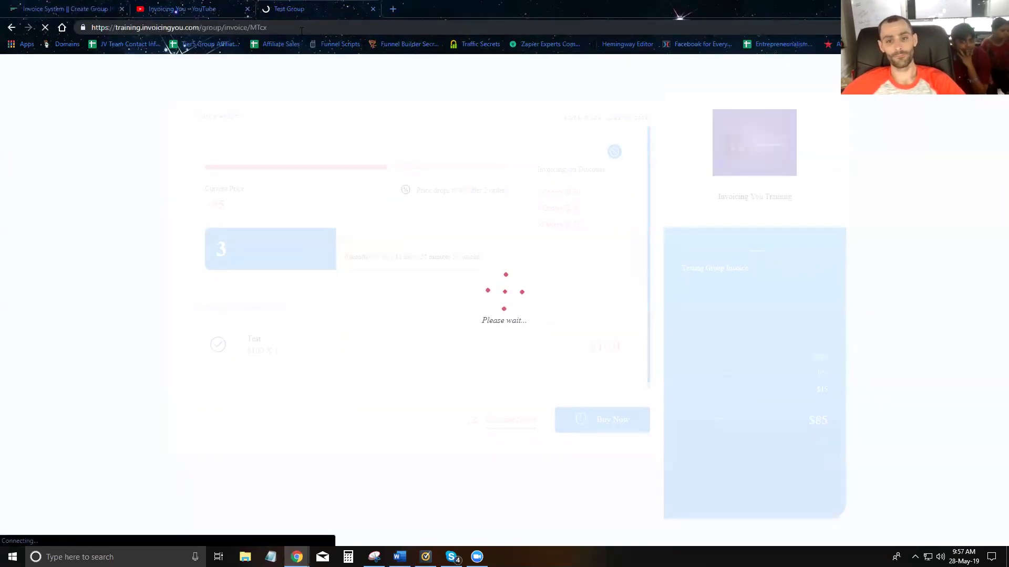
pyautogui.doubleClick(221, 250)
# - Check the $85 current price and the note that the price drops to 75
pyautogui.moveTo(230, 207); pyautogui.dragTo(180, 205)
pyautogui.click(208, 206)
pyautogui.click(393, 194)
pyautogui.moveTo(413, 193); pyautogui.dragTo(508, 193)
pyautogui.click(464, 198)
# - Pay for a fourth sign-up with a buyer e-mail, cardholder name and 4242 test card
pyautogui.click(581, 419)
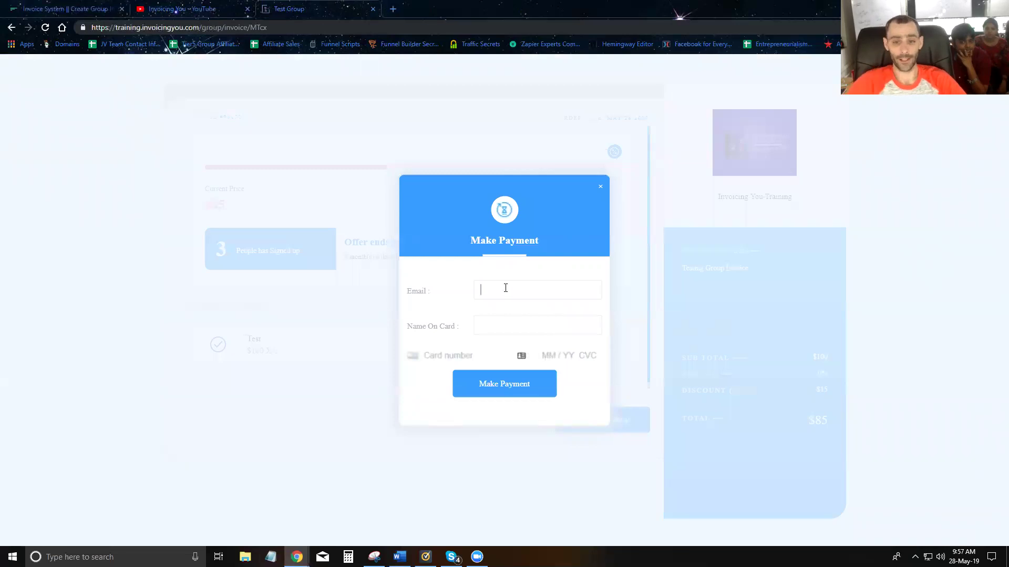
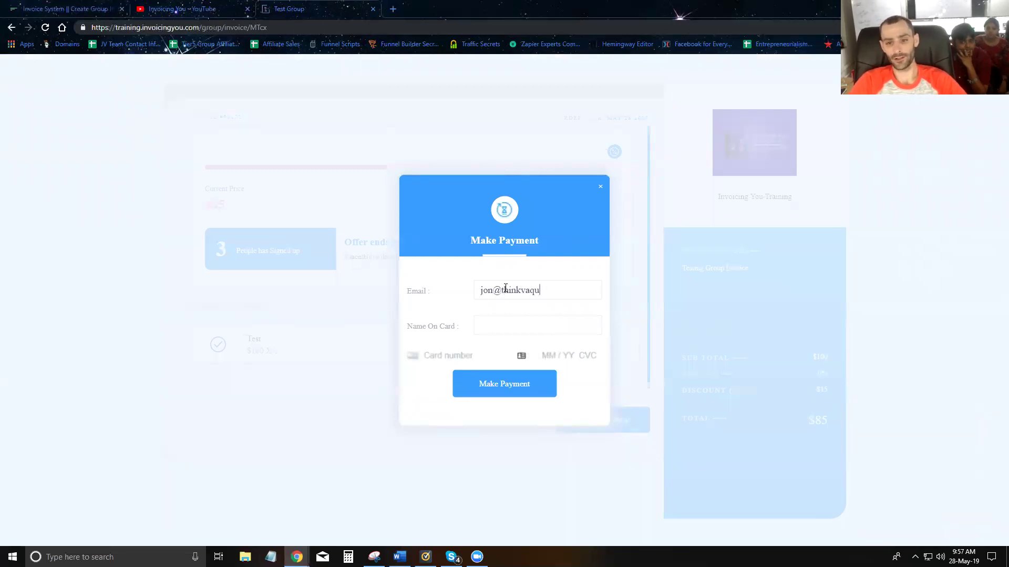
pyautogui.press('Tab')
pyautogui.write('42')
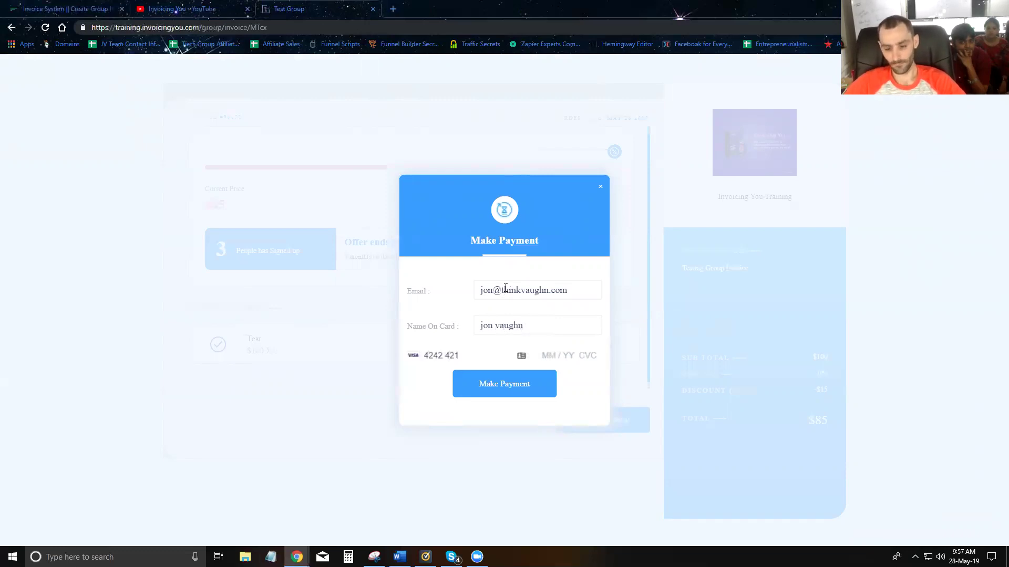
pyautogui.write('42424242424242112112')
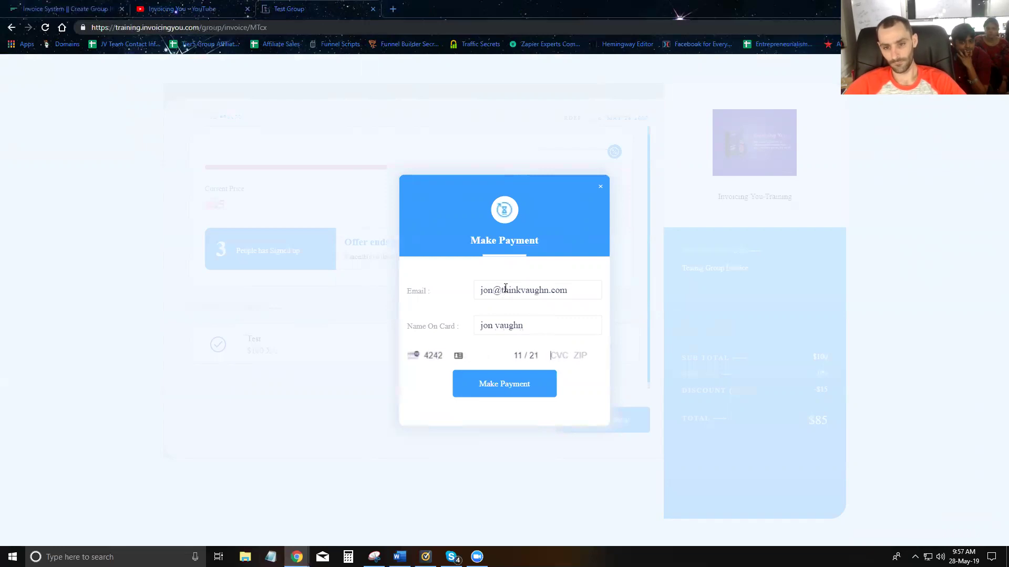
pyautogui.write('345698')
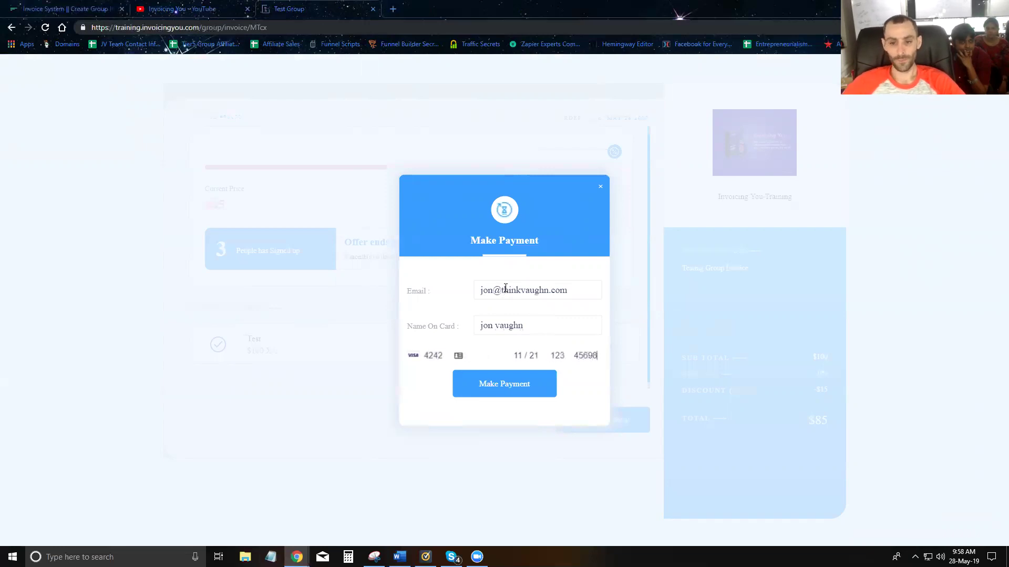
pyautogui.click(506, 391)
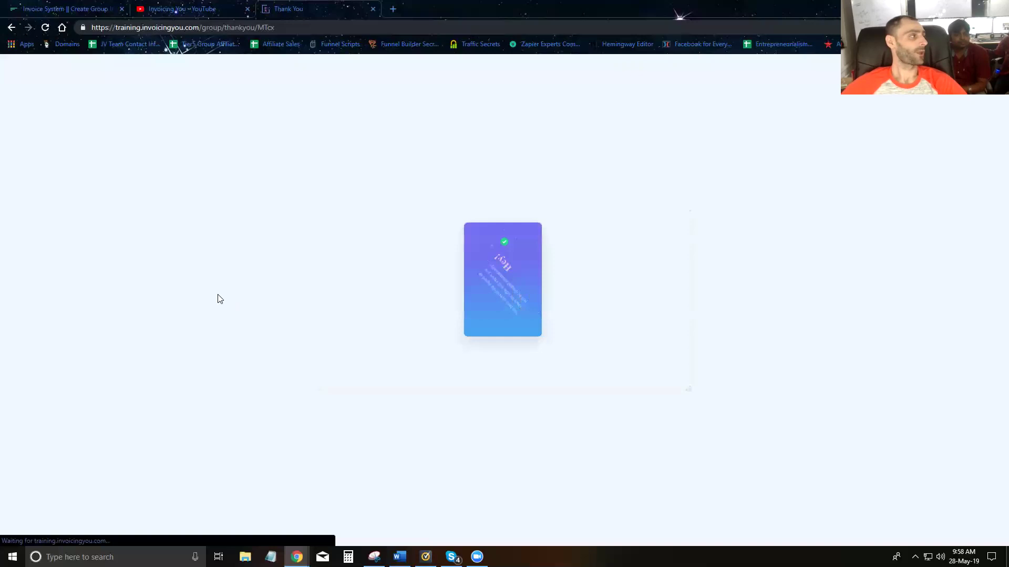
# - Reload the group invoice from the pasted link and check the 'drops after 1 order' note
pyautogui.click(318, 26)
pyautogui.write('https://training.invoicingyou.com/group/invoice/MTcx')
pyautogui.press('Return')
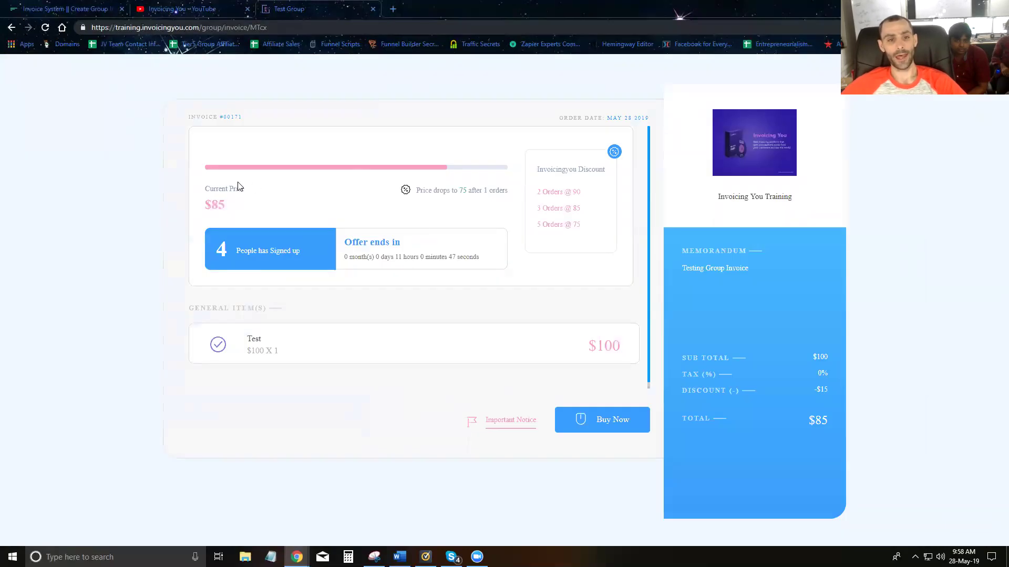
pyautogui.moveTo(422, 190); pyautogui.dragTo(497, 195)
# - Pay for another sign-up with the payer's e-mail, cardholder name and card details
pyautogui.click(598, 423)
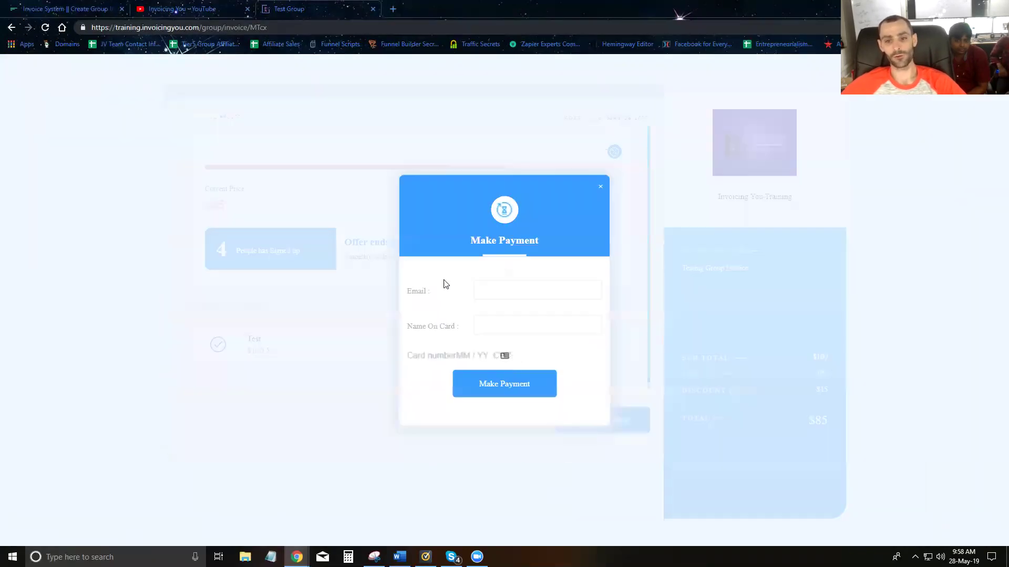
pyautogui.click(495, 295)
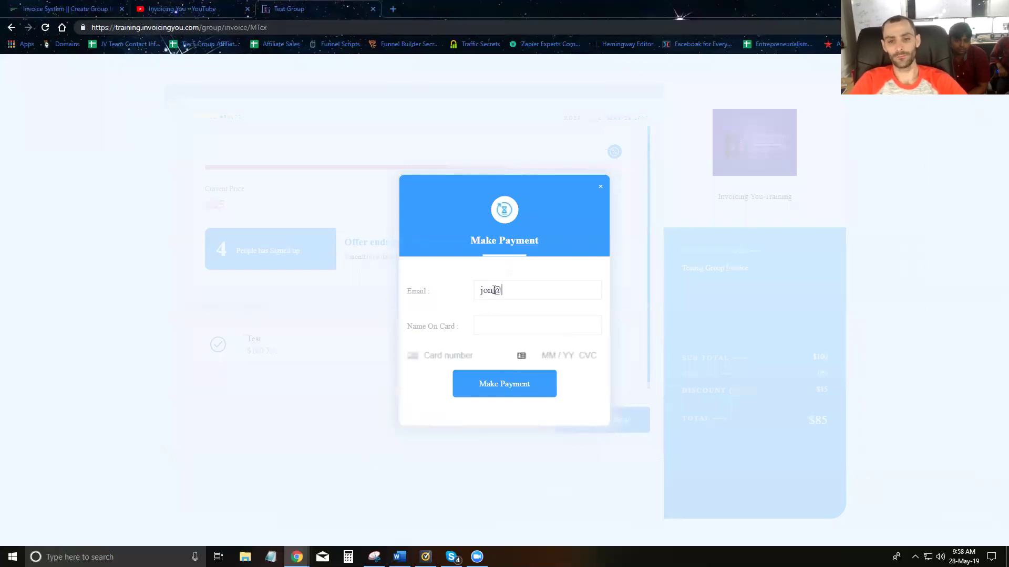
pyautogui.press('Tab')
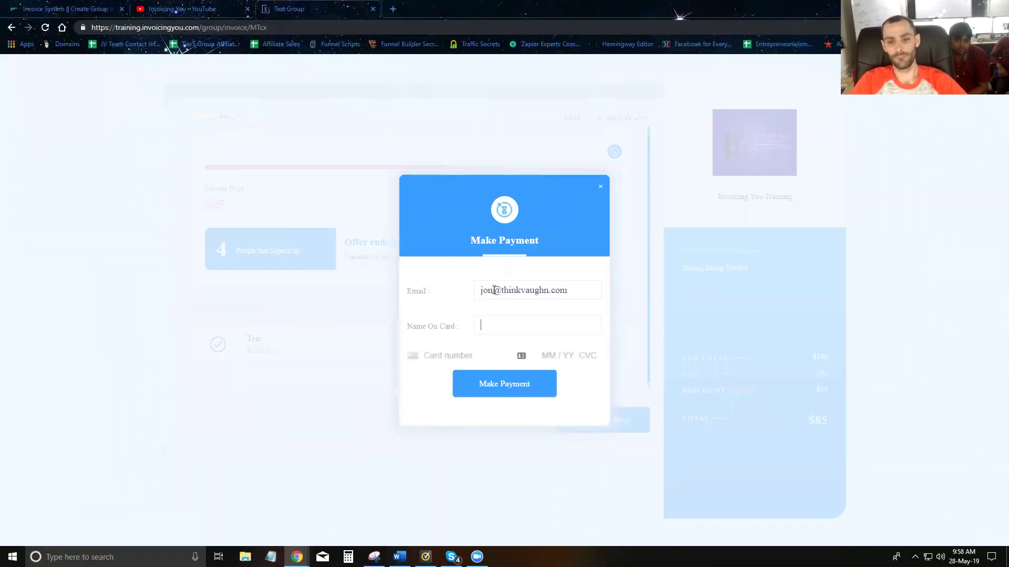
pyautogui.write('4242 4242 4')
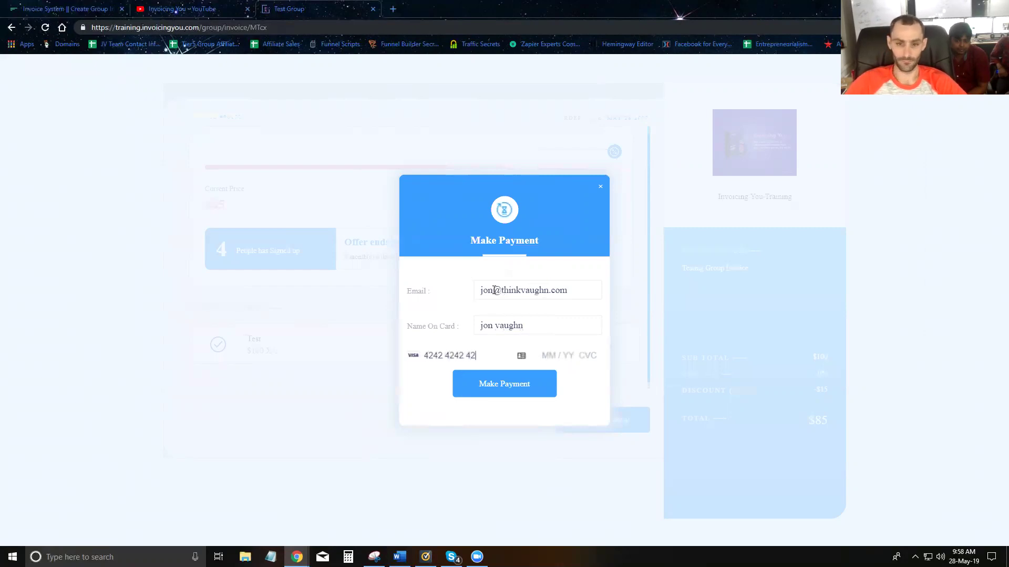
pyautogui.write('2')
pyautogui.write('11')
pyautogui.write('1234563')
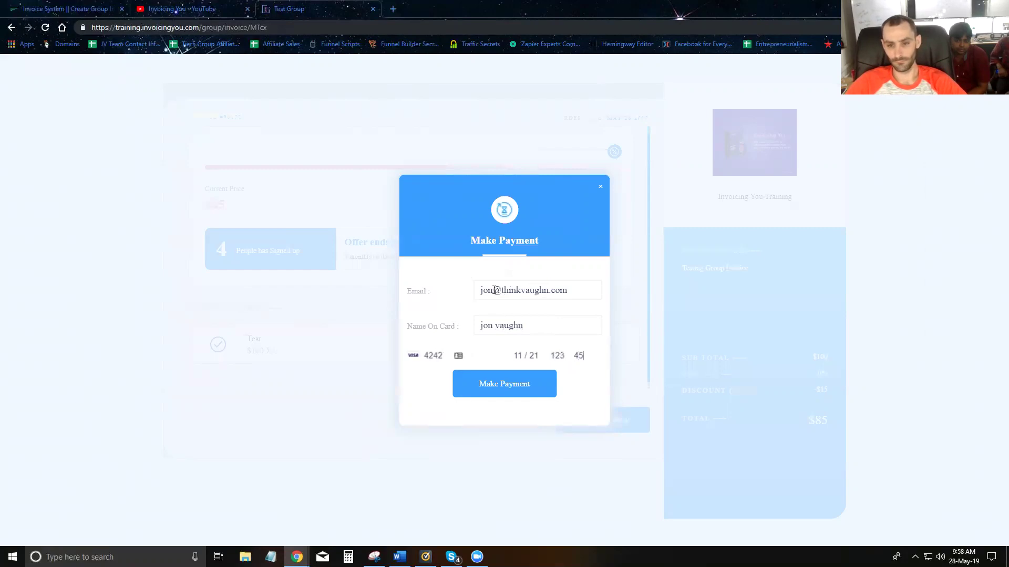
pyautogui.click(514, 394)
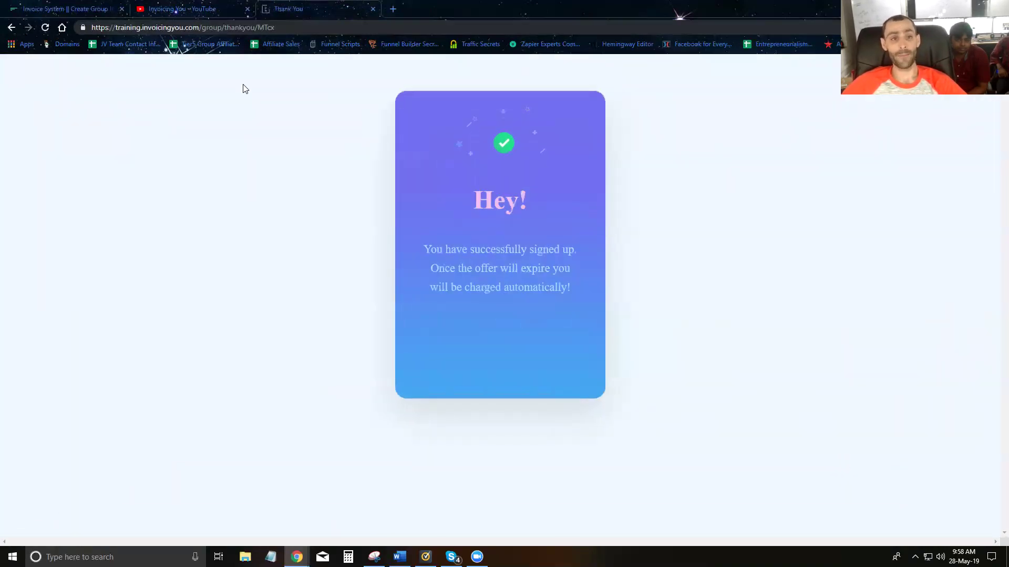
pyautogui.click(311, 29)
# - Reload the Test Group invoice from the pasted link and confirm 5 people signed up
pyautogui.write('https://training.invoicingyou.com/group/invoice/MTcx')
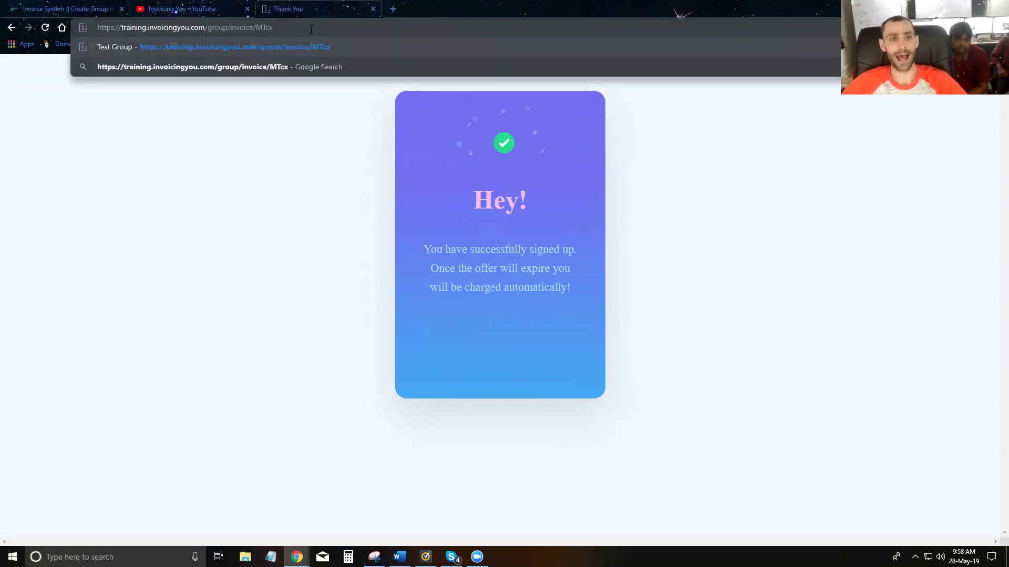
pyautogui.press('Return')
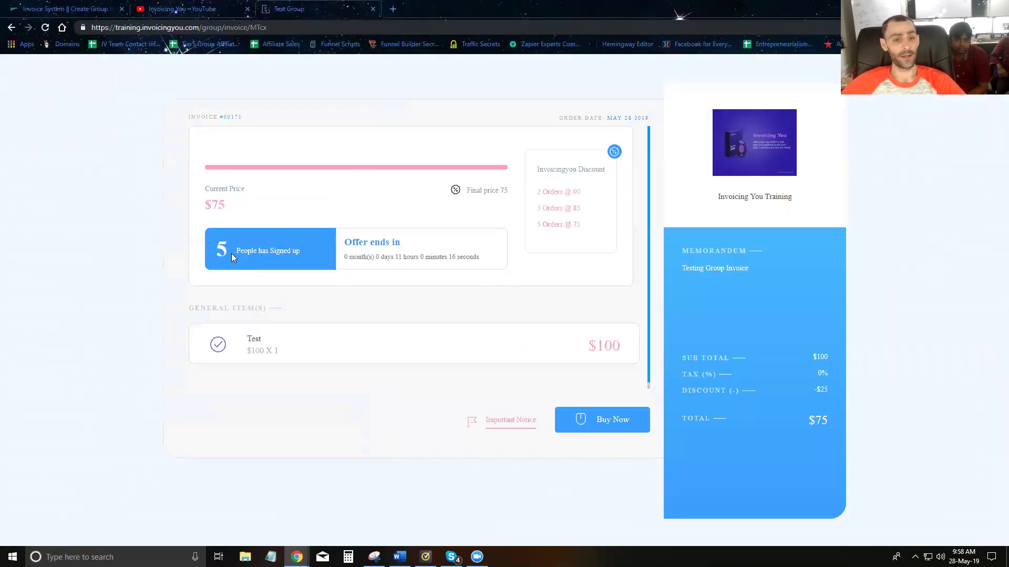
pyautogui.doubleClick(223, 251)
pyautogui.click(233, 215)
pyautogui.tripleClick(234, 205)
pyautogui.click(198, 209)
# - Check the $75 current price and the final-price-75 note
pyautogui.moveTo(225, 205); pyautogui.dragTo(207, 206)
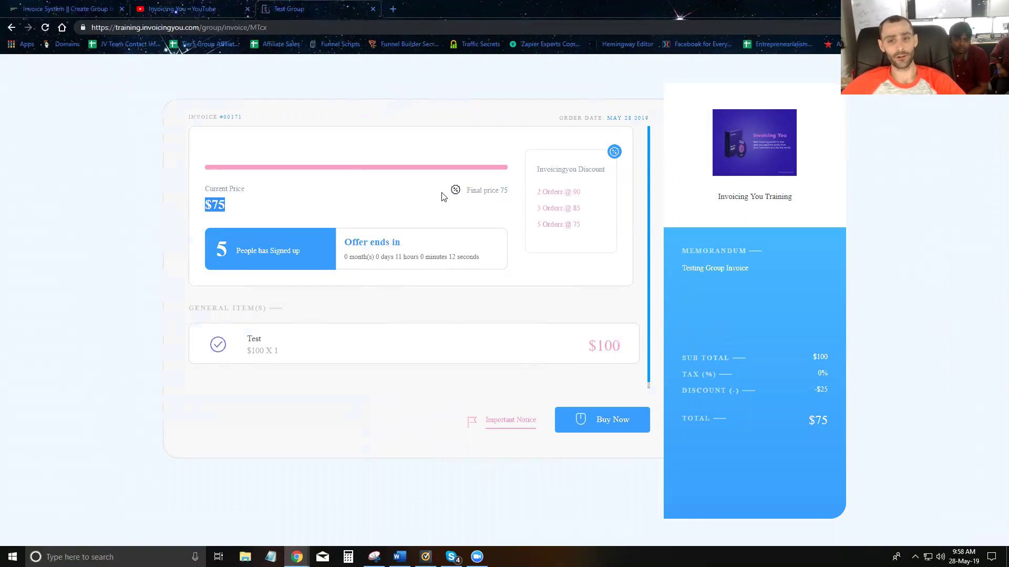
pyautogui.moveTo(462, 193); pyautogui.dragTo(503, 193)
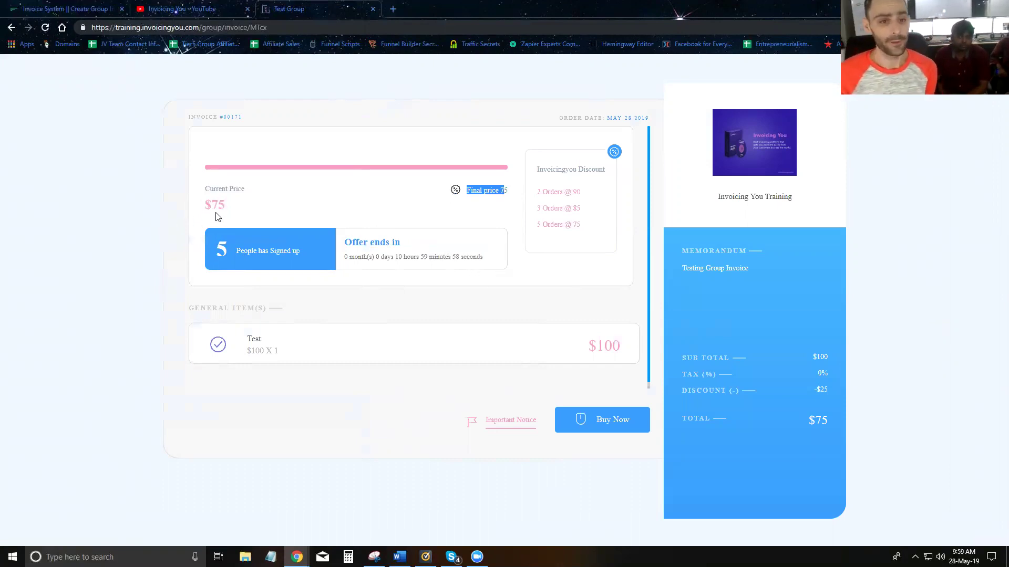
pyautogui.moveTo(236, 211); pyautogui.dragTo(212, 205)
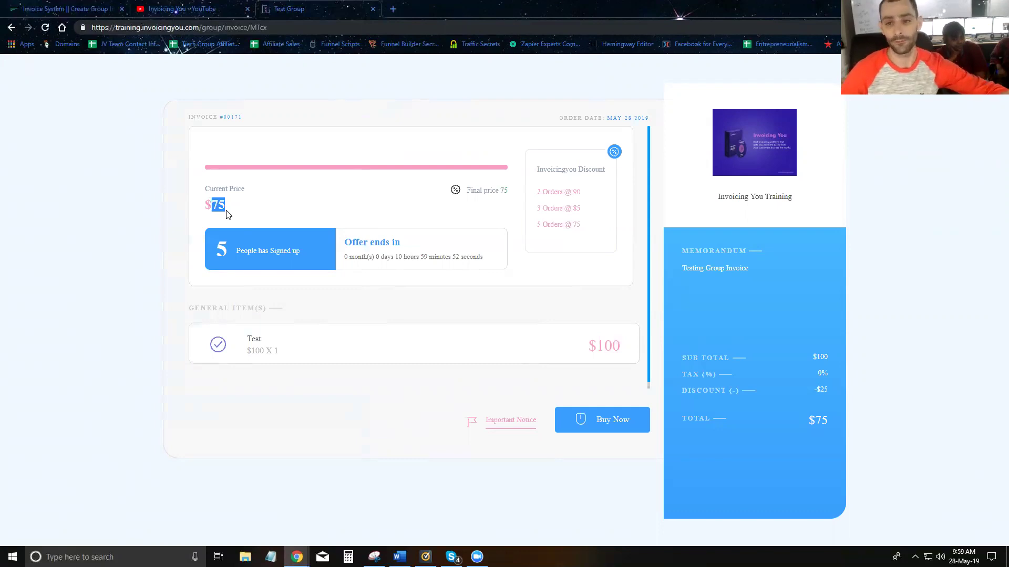
pyautogui.click(236, 205)
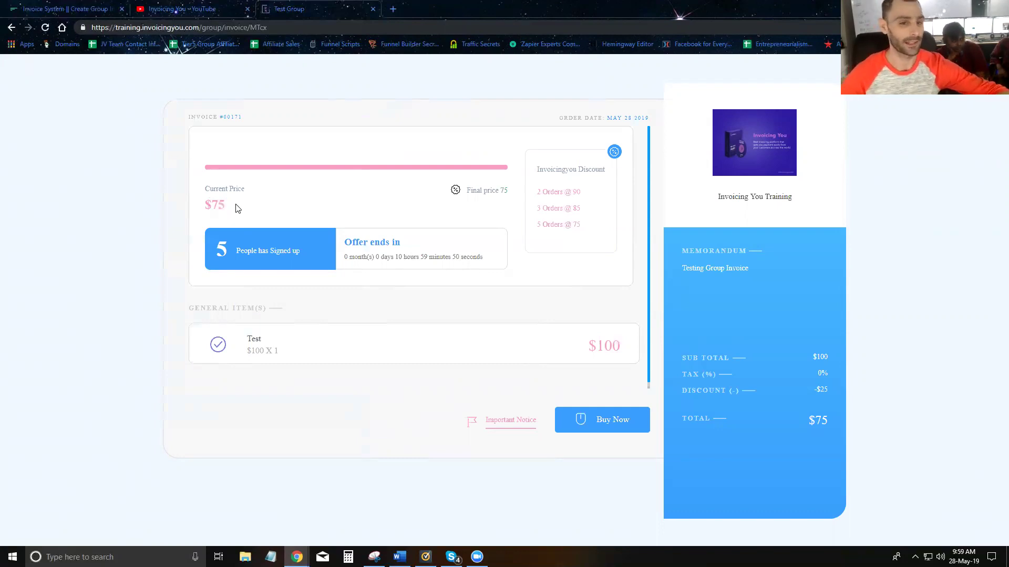
pyautogui.moveTo(226, 208); pyautogui.dragTo(199, 207)
pyautogui.click(209, 206)
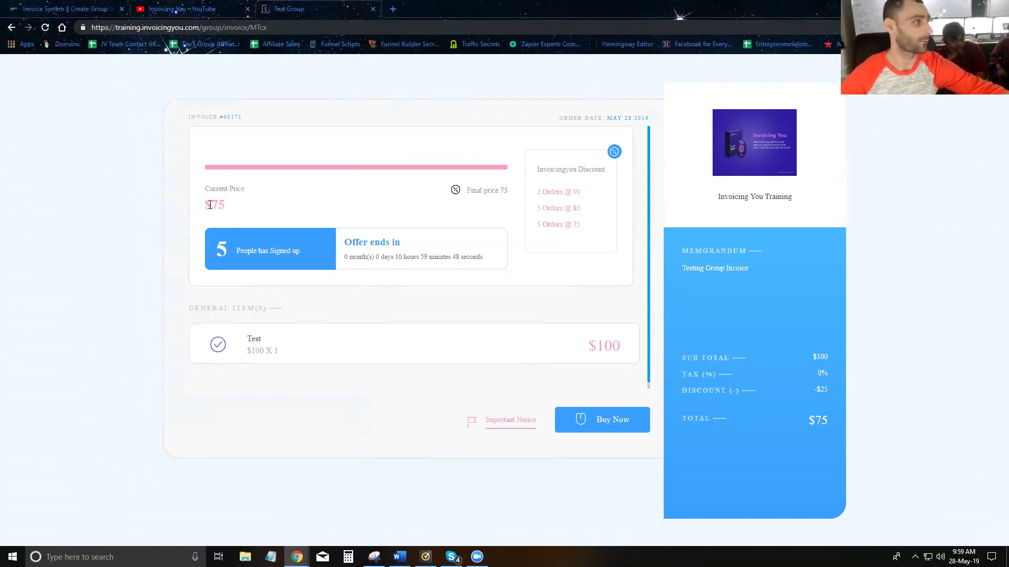